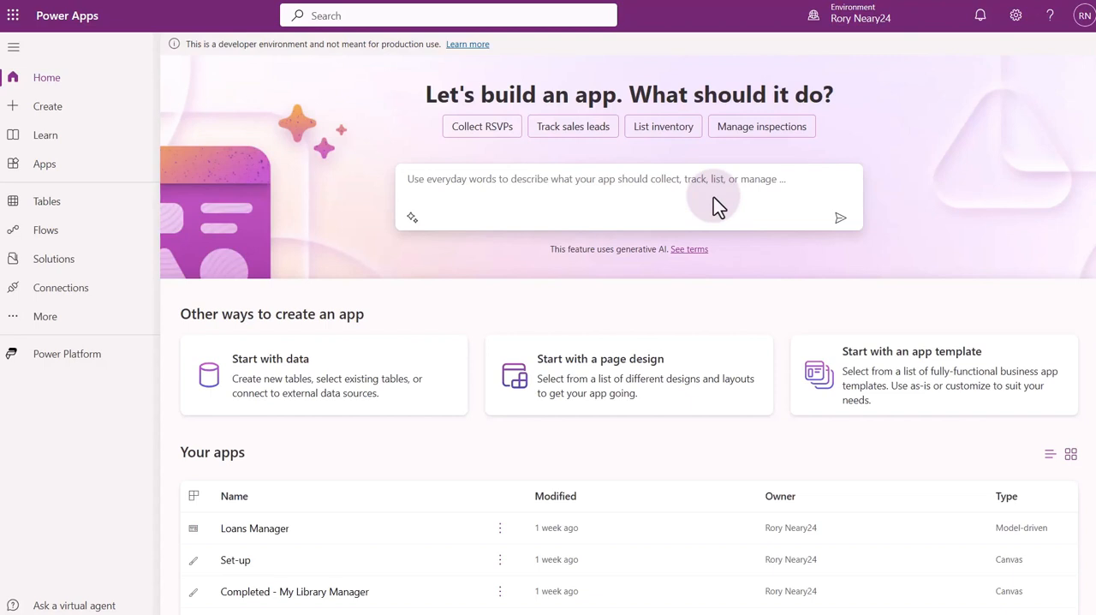
Check which environment is selected in the list of available environments and leave the selection as it is.
{"action": "left_click", "coordinate": [872, 28]}
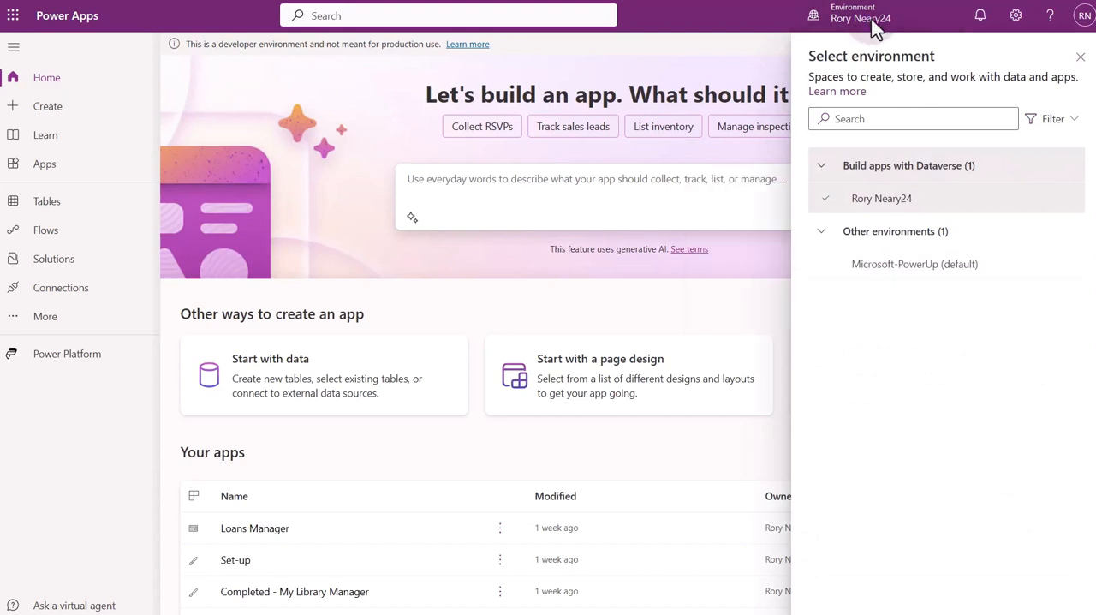
{"action": "mouse_move", "coordinate": [883, 202]}
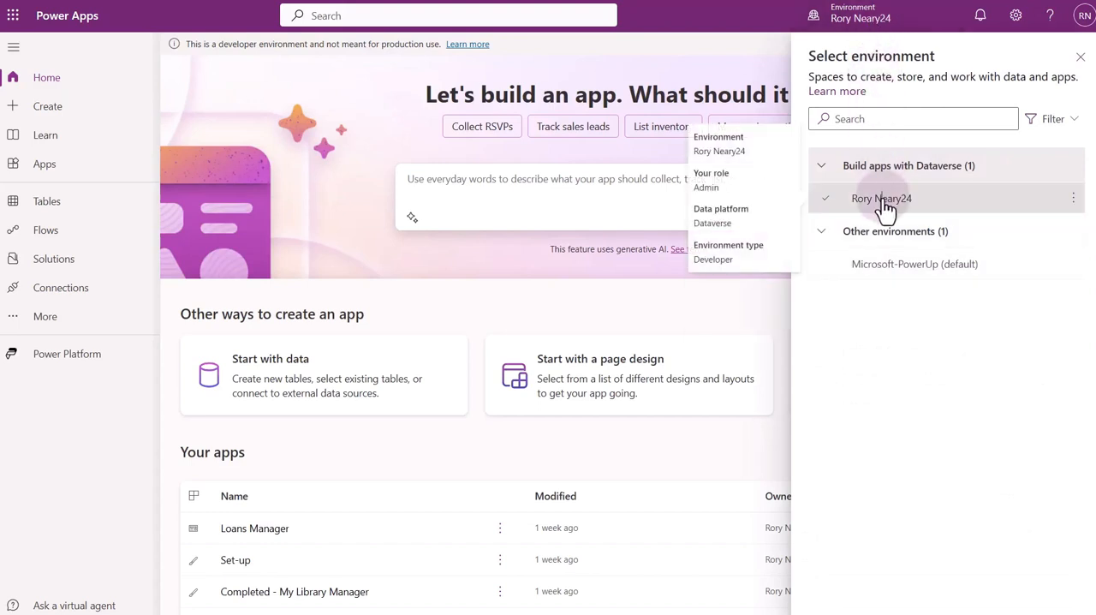
{"action": "left_click", "coordinate": [1080, 56]}
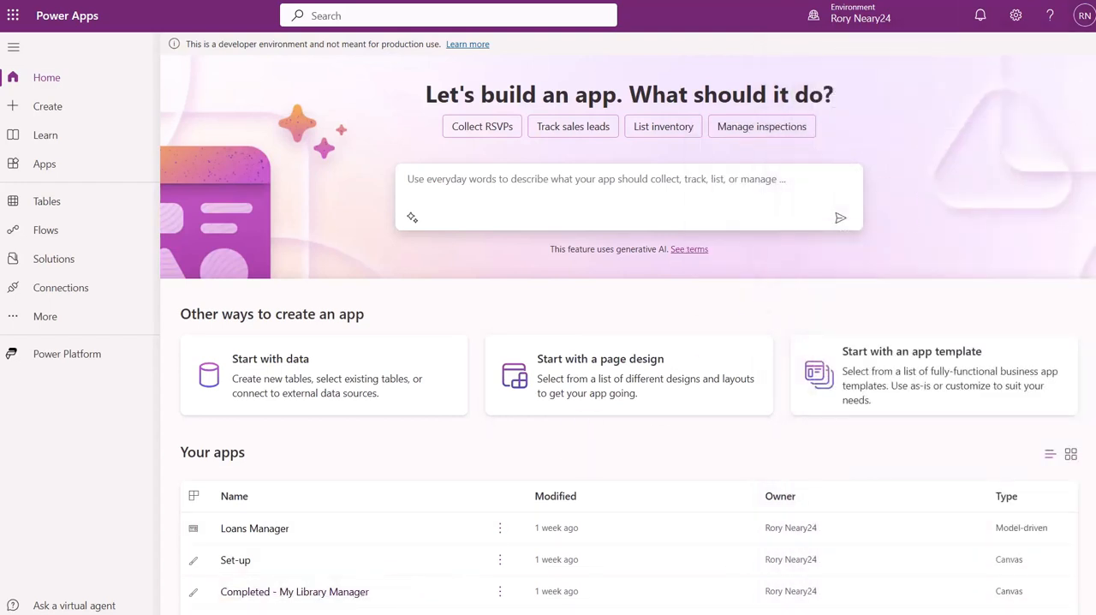
Start a new table with advanced properties, named Job and described as "Activites that need to be performed to manage month end".
{"action": "left_click", "coordinate": [61, 211]}
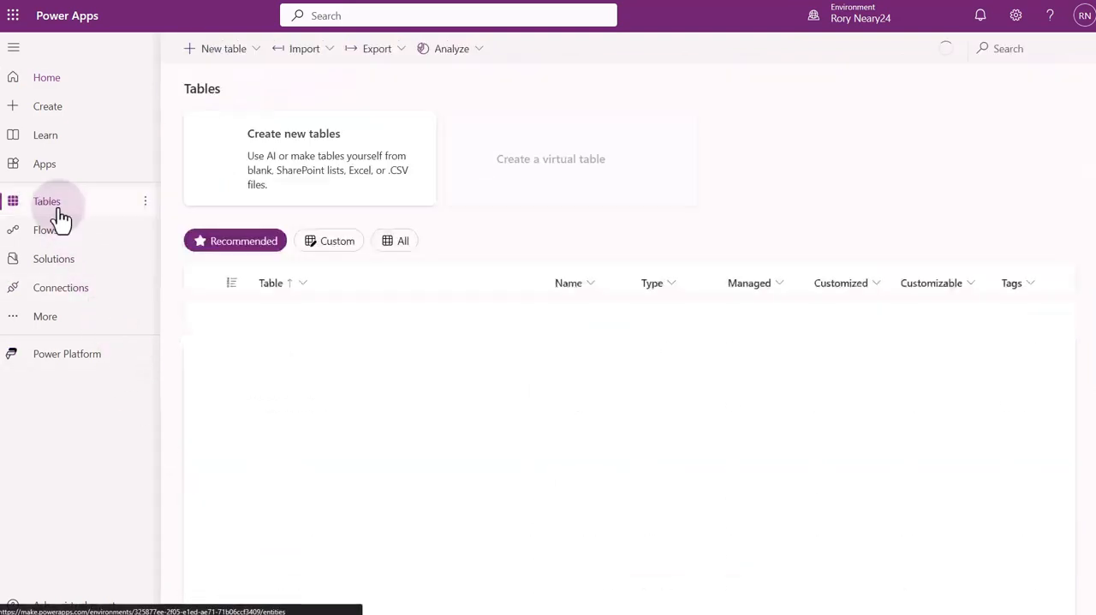
{"action": "left_click", "coordinate": [256, 56]}
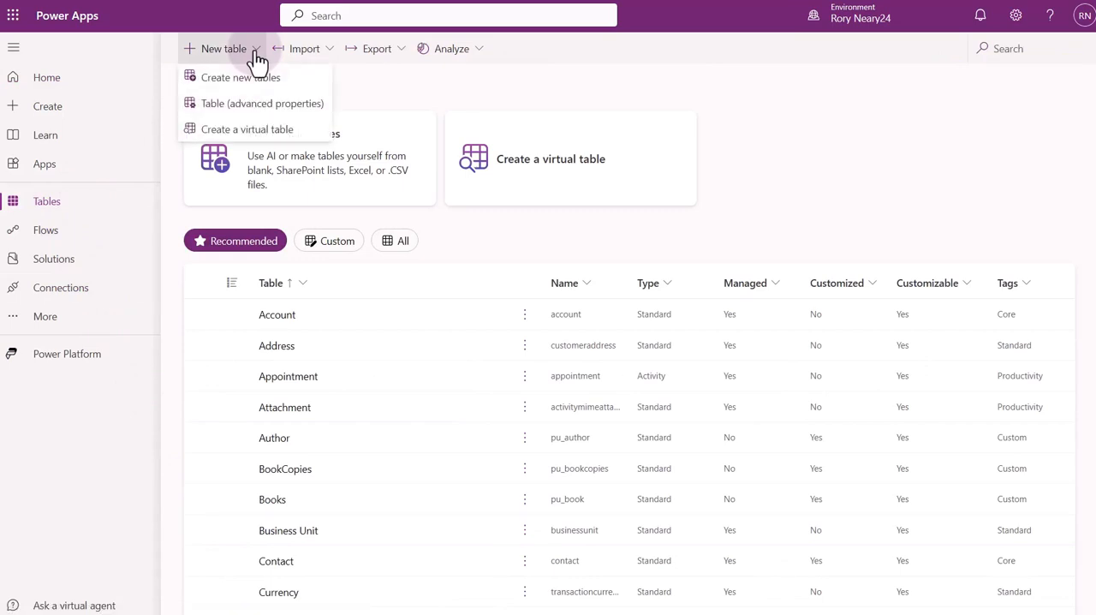
{"action": "left_click", "coordinate": [221, 106]}
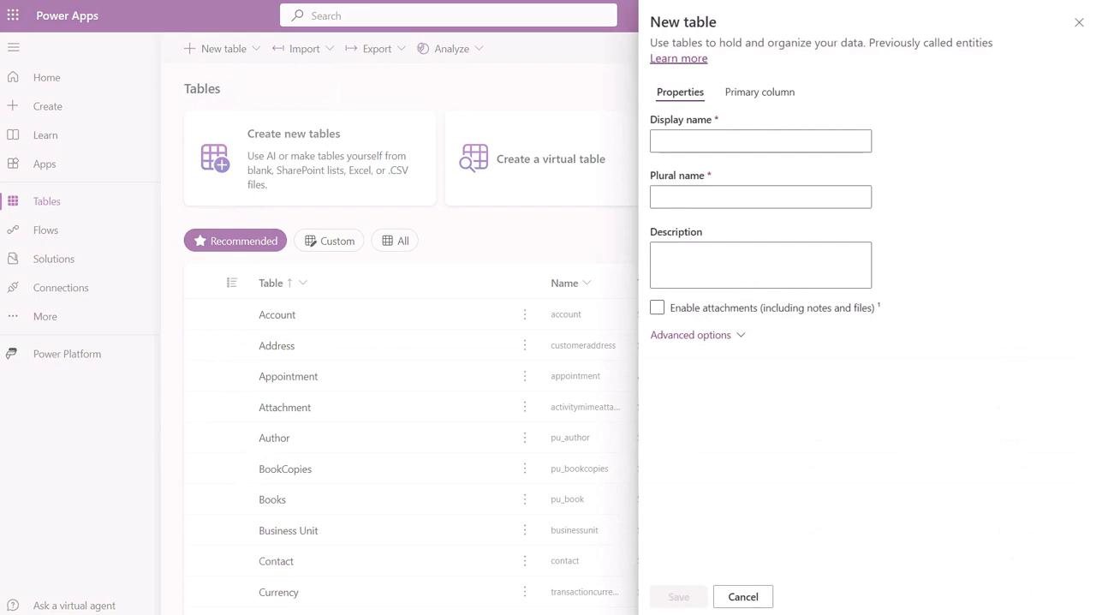
{"action": "type", "text": "Job"}
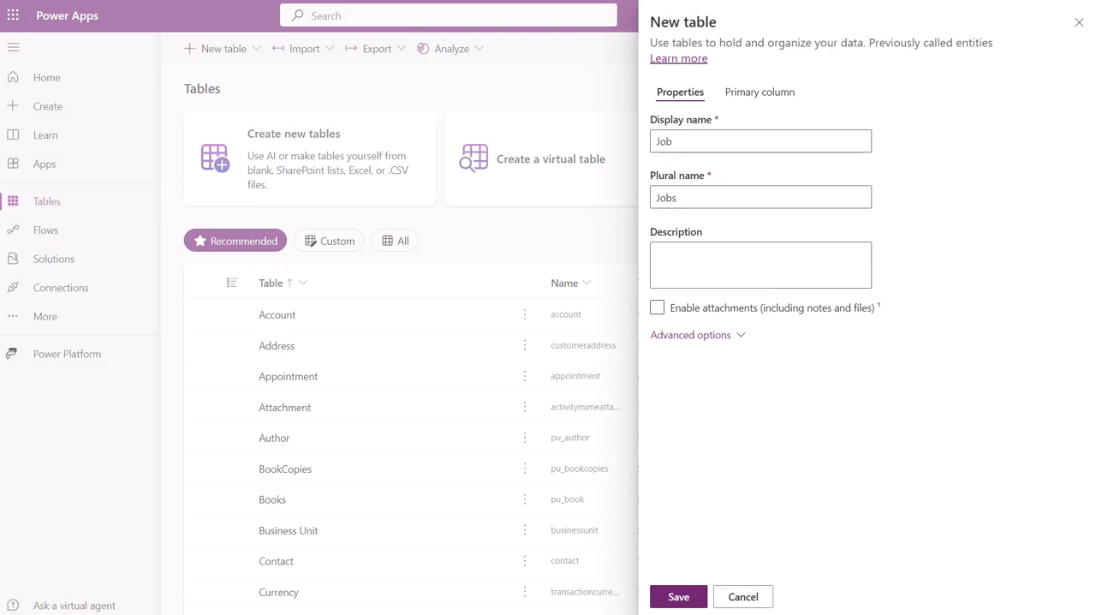
{"action": "type", "text": "Activites that need to be performed to manage month end"}
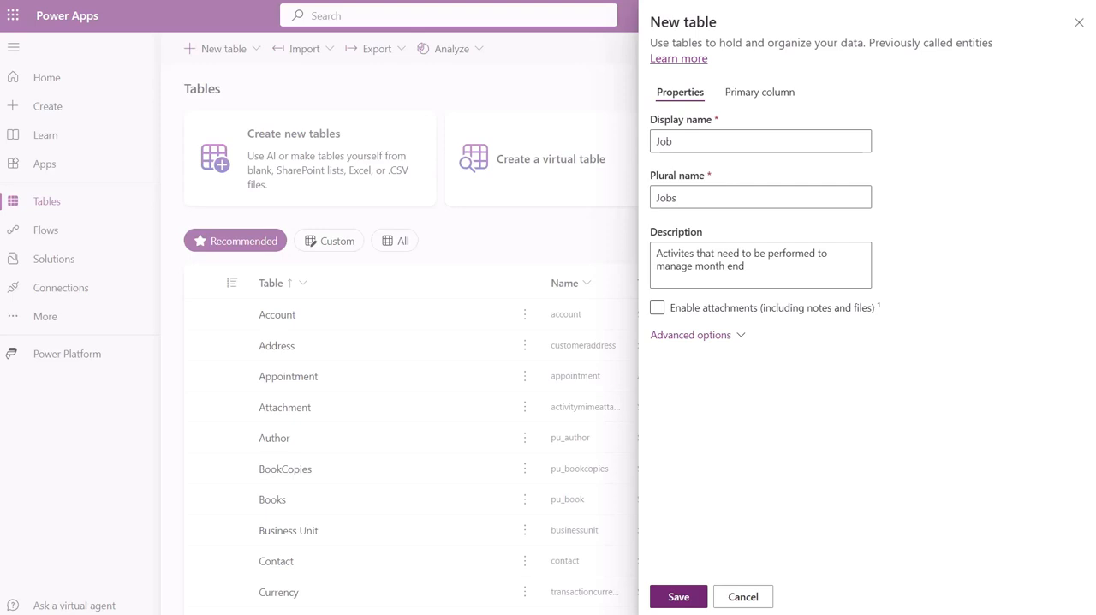
Name the primary column JobName, describe it as "The name of the job that needs to be completed", and save the table.
{"action": "left_click", "coordinate": [757, 93]}
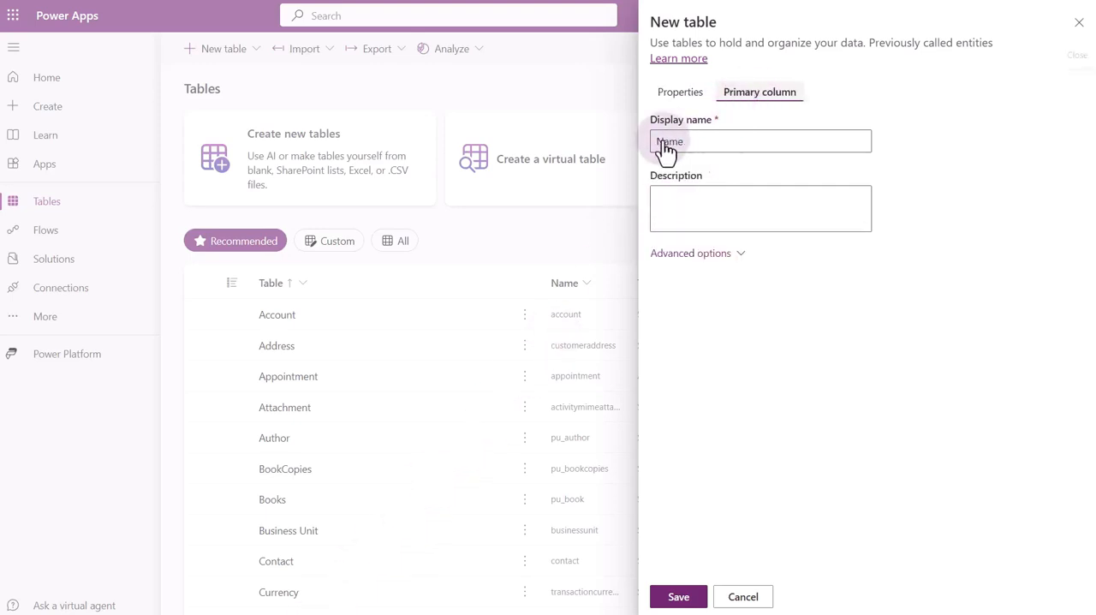
{"action": "left_click", "coordinate": [665, 145]}
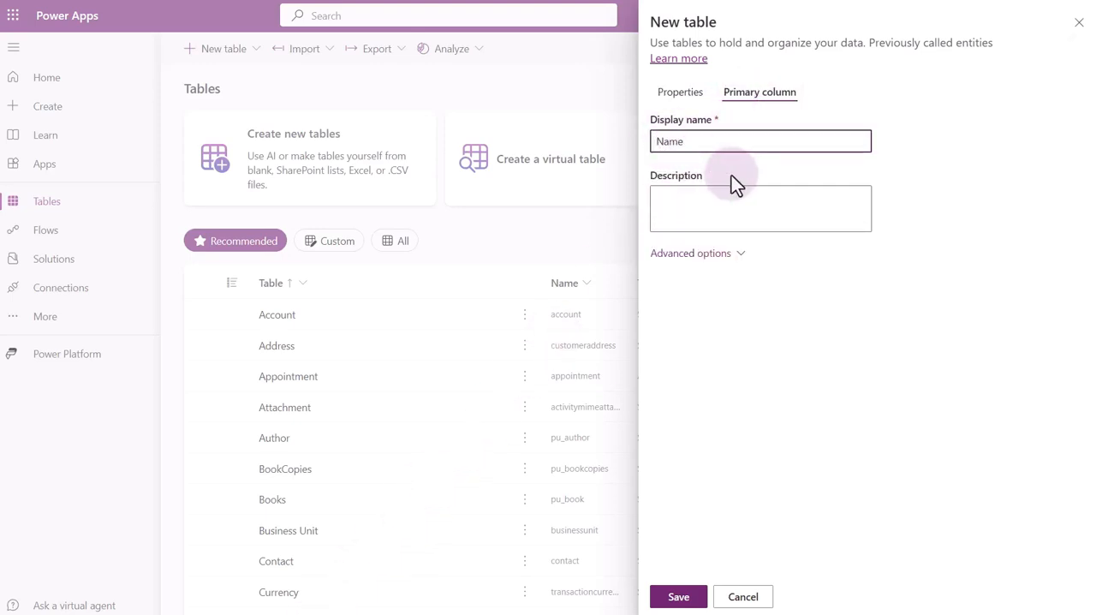
{"action": "type", "text": "Job"}
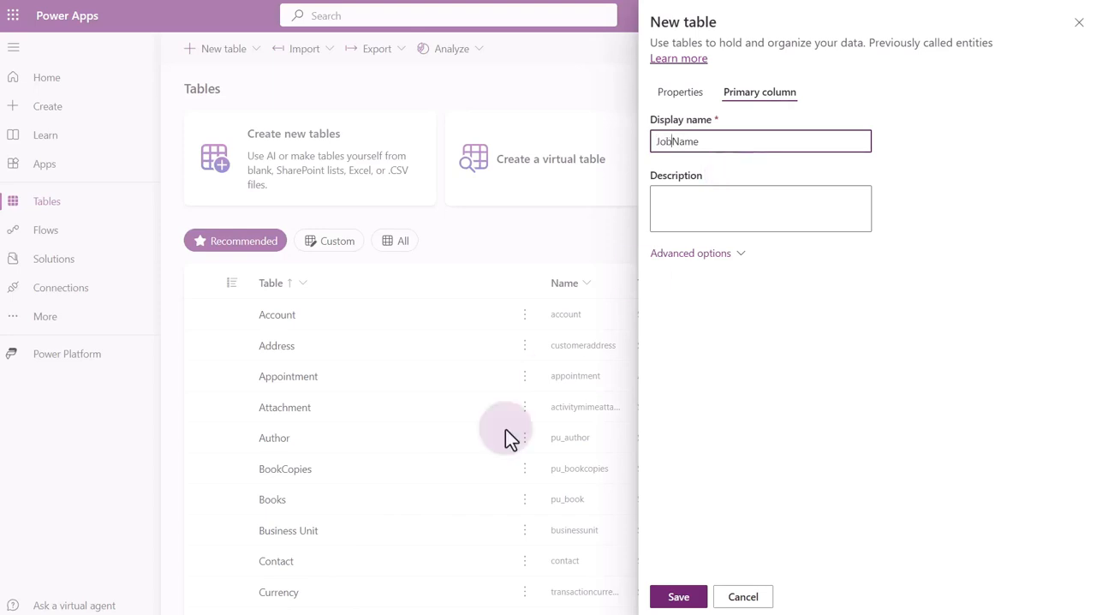
{"action": "left_click", "coordinate": [505, 429]}
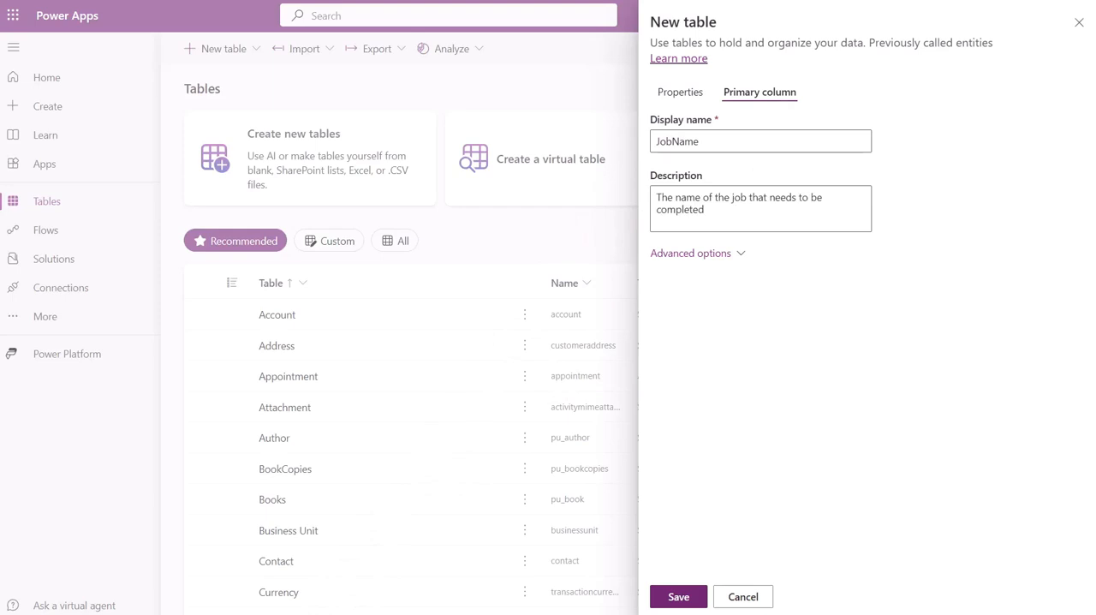
{"action": "left_click", "coordinate": [679, 597]}
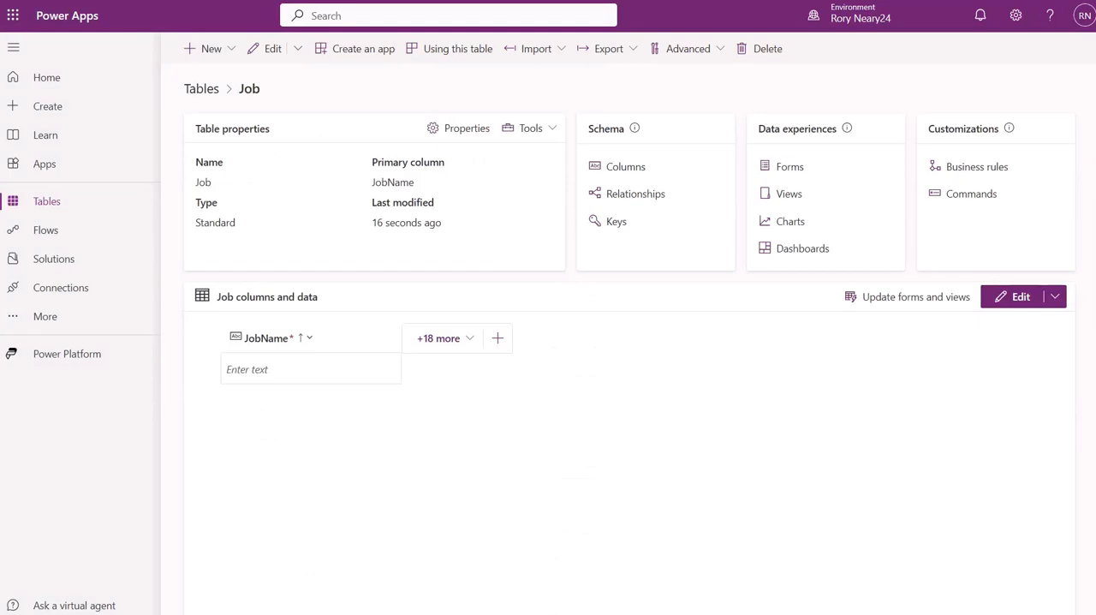
Open the Job table's columns and filter the list by "cr4".
{"action": "left_click", "coordinate": [627, 169]}
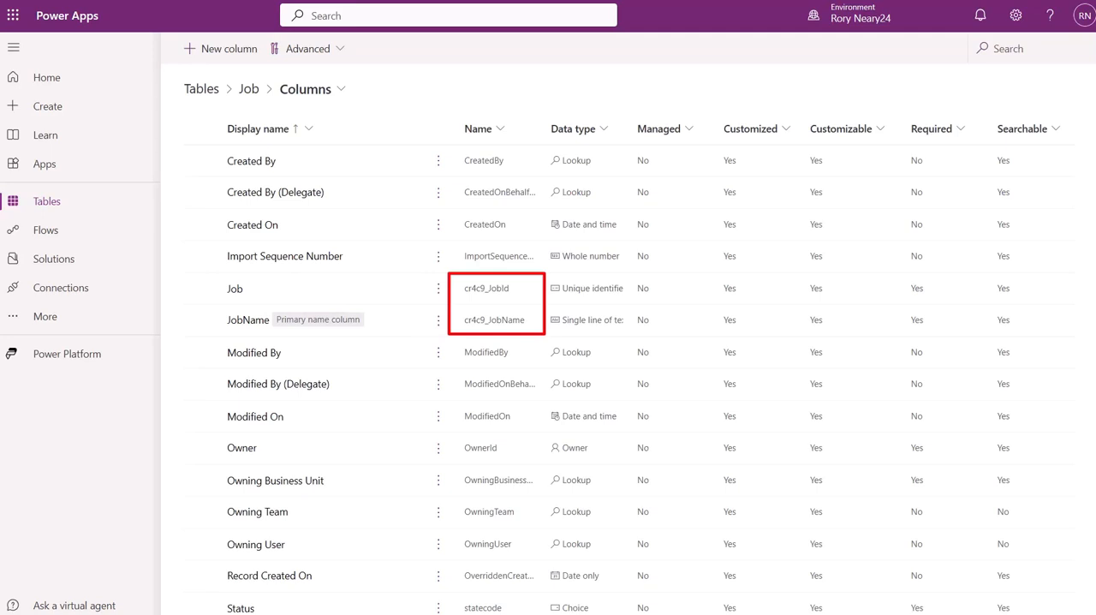
{"action": "left_click", "coordinate": [1030, 49]}
{"action": "type", "text": "cr4"}
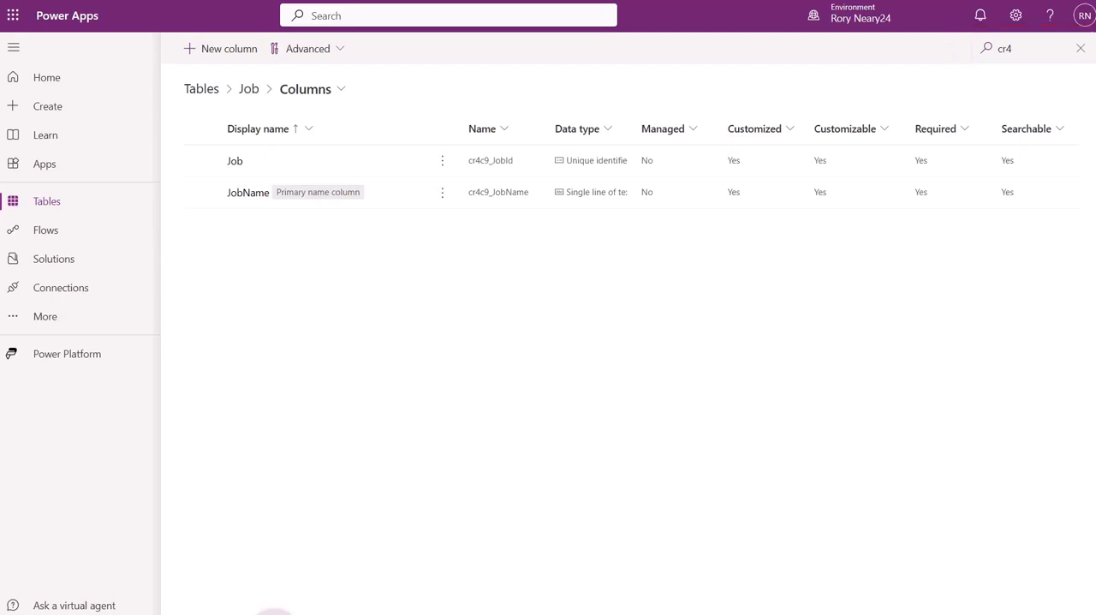
Add a Detail column described as "Details assocated with the job", with the multiple lines of plain text data type.
{"action": "left_click", "coordinate": [224, 50]}
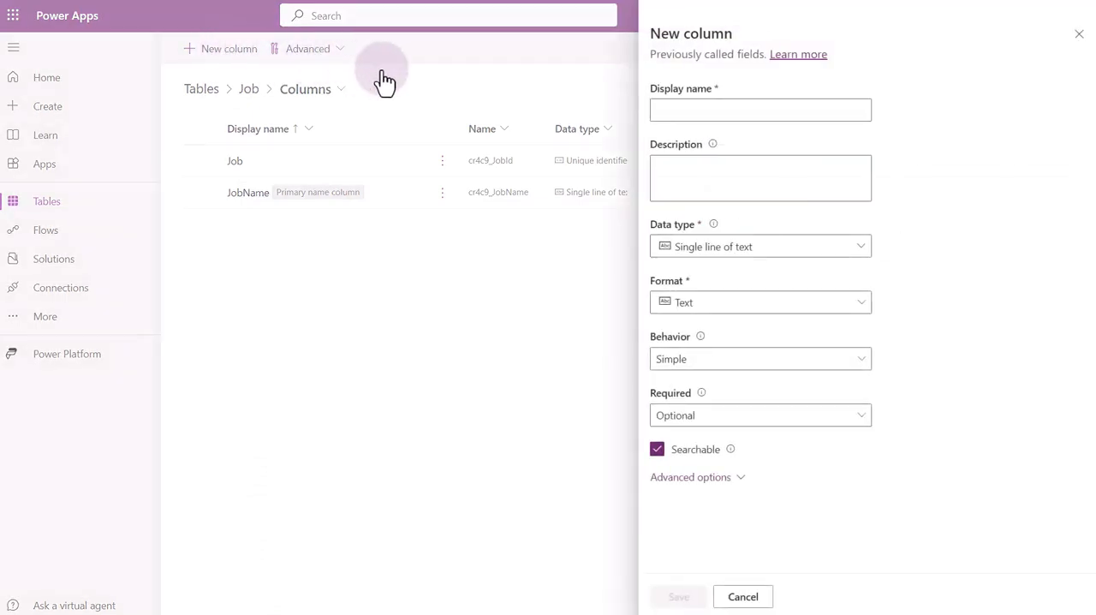
{"action": "left_click", "coordinate": [698, 109]}
{"action": "type", "text": "Detail"}
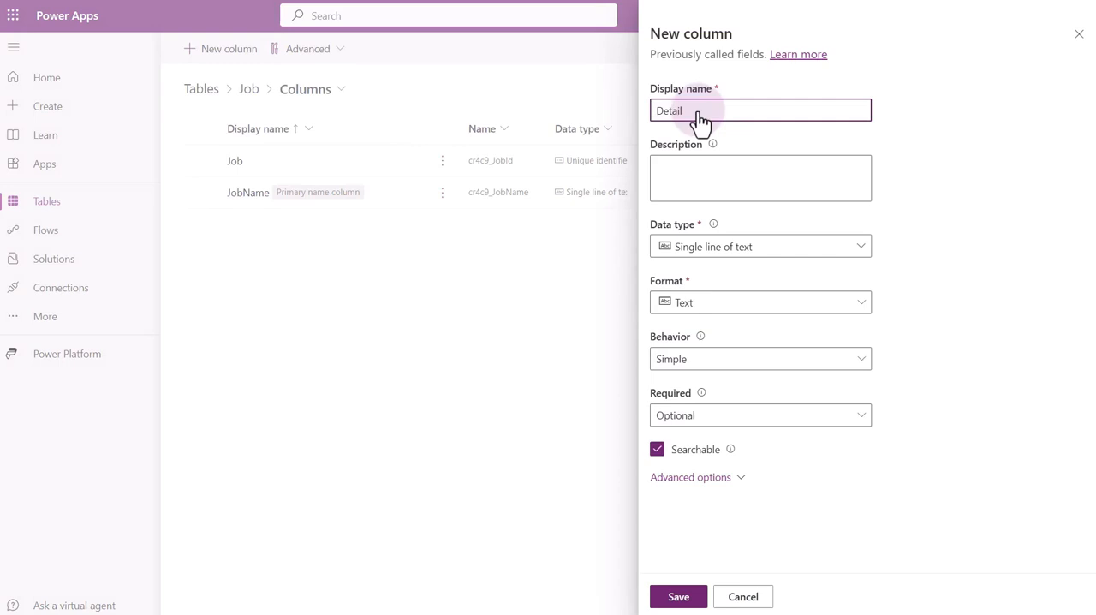
{"action": "left_click", "coordinate": [534, 345]}
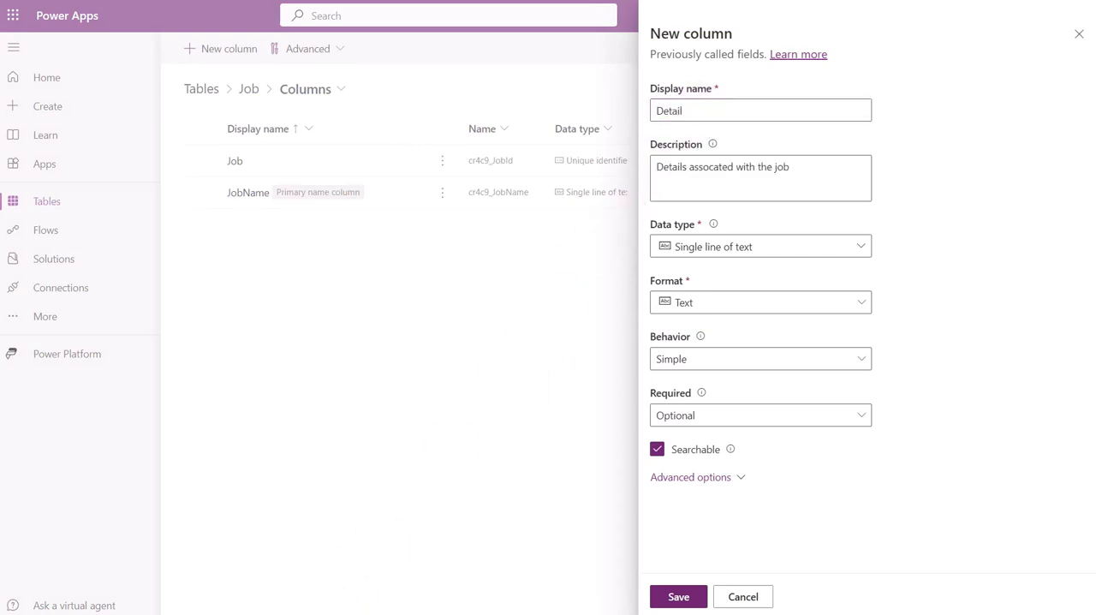
{"action": "left_click", "coordinate": [863, 248]}
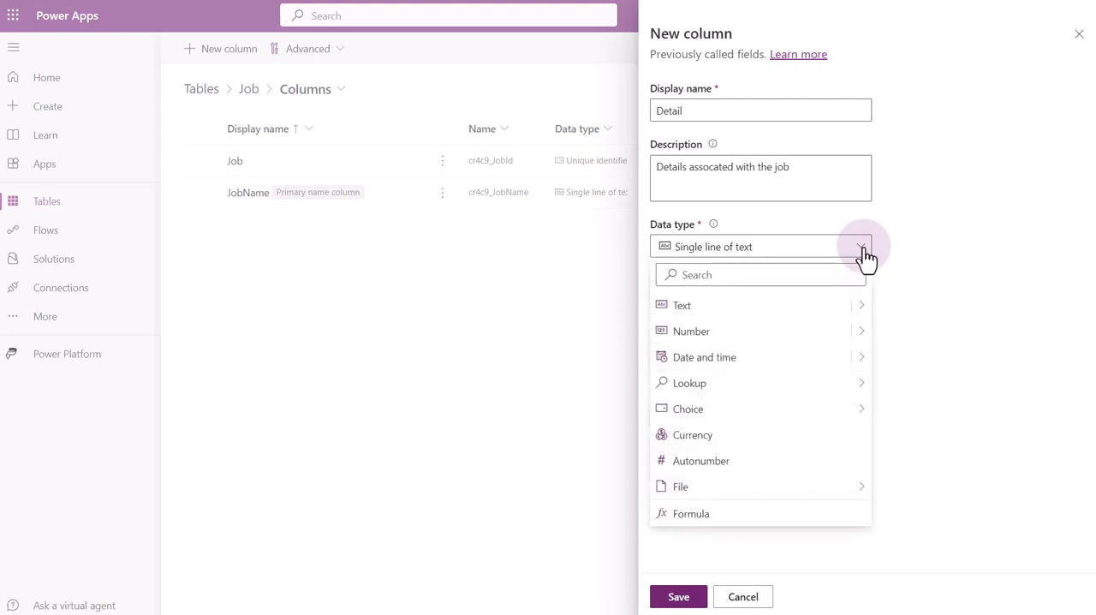
{"action": "left_click", "coordinate": [861, 307]}
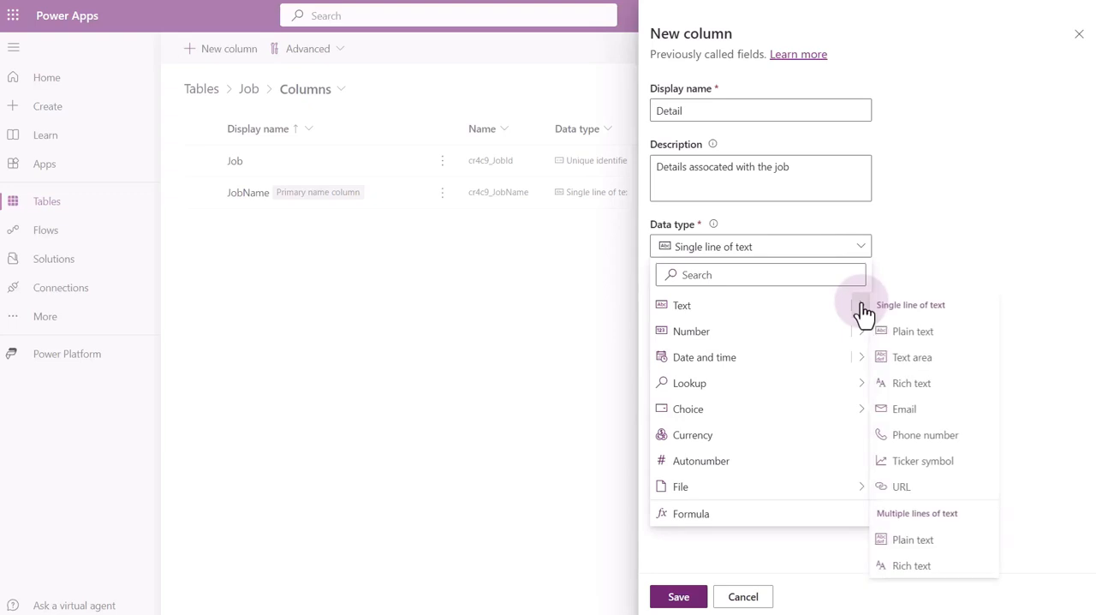
{"action": "left_click", "coordinate": [914, 541]}
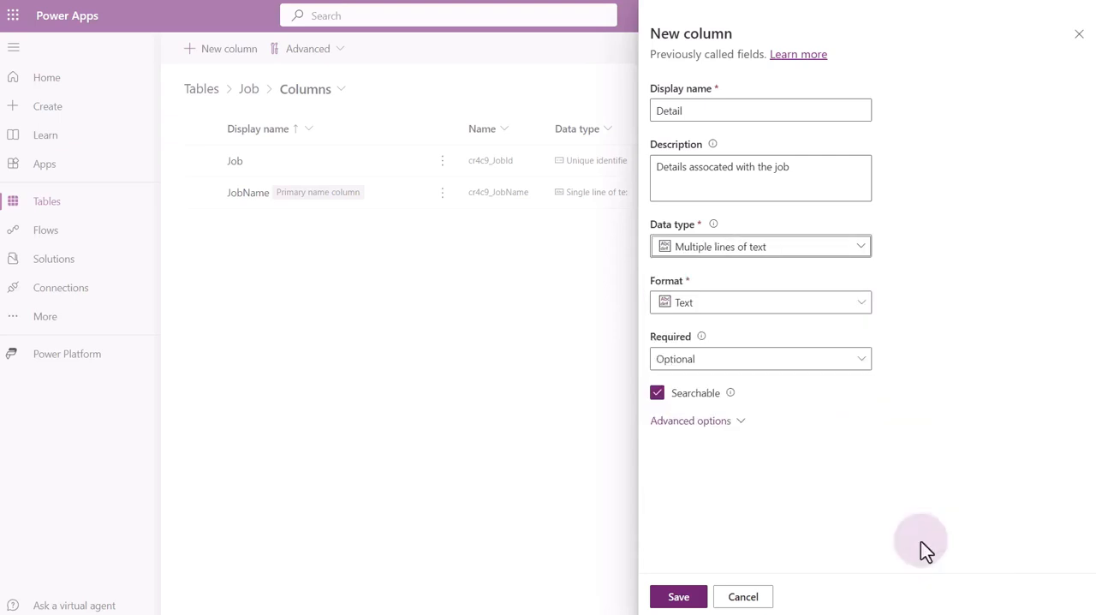
{"action": "left_click", "coordinate": [679, 596]}
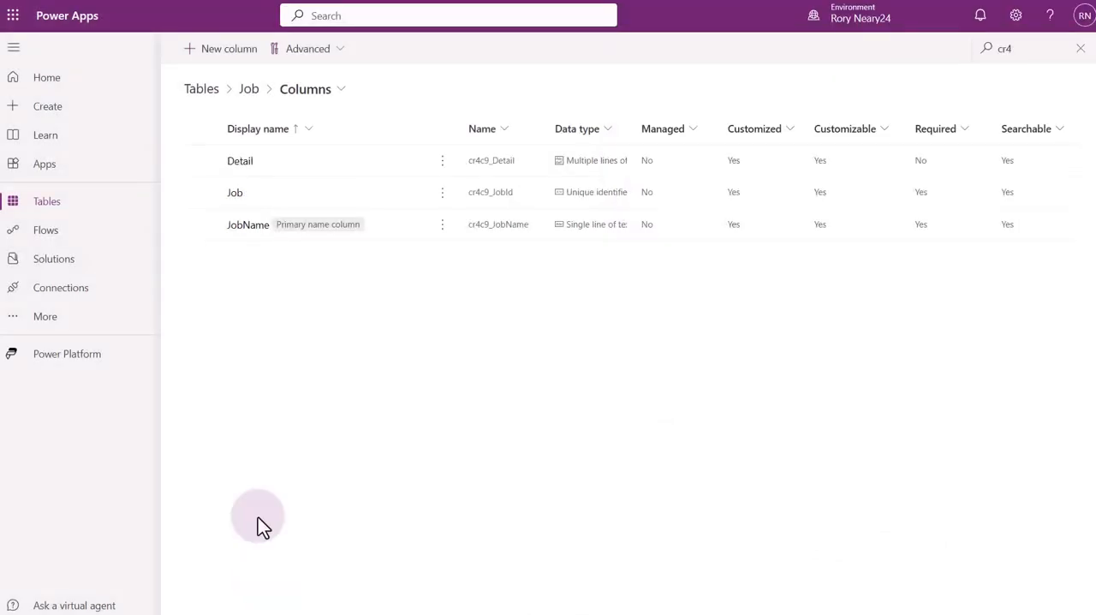
Add a DueDate column described as "When the task is due to be completed", with the Date and time data type.
{"action": "left_click", "coordinate": [215, 51]}
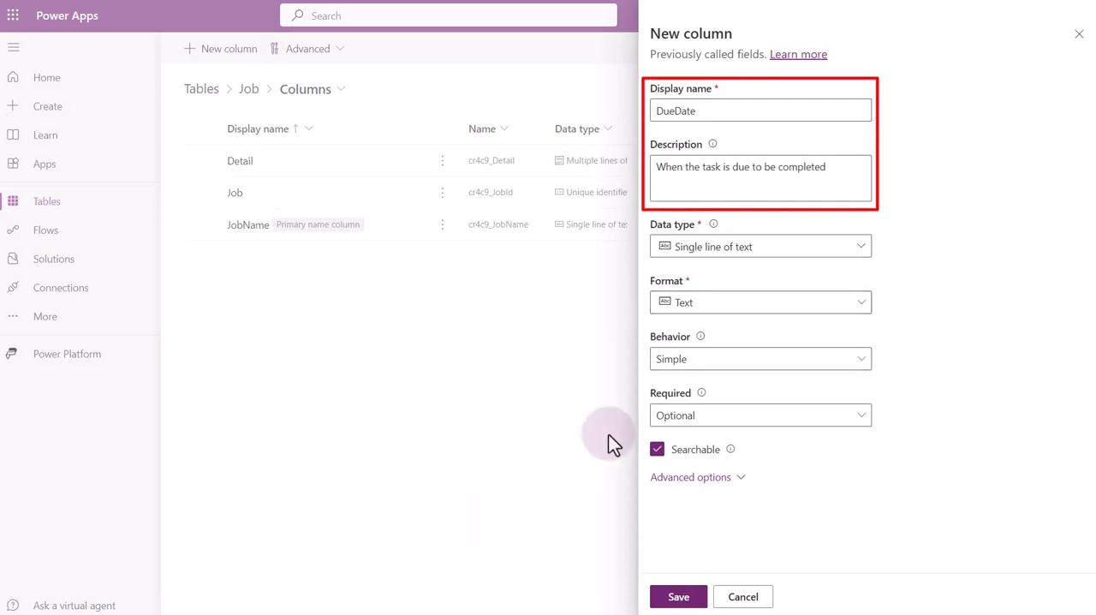
{"action": "left_click", "coordinate": [859, 248]}
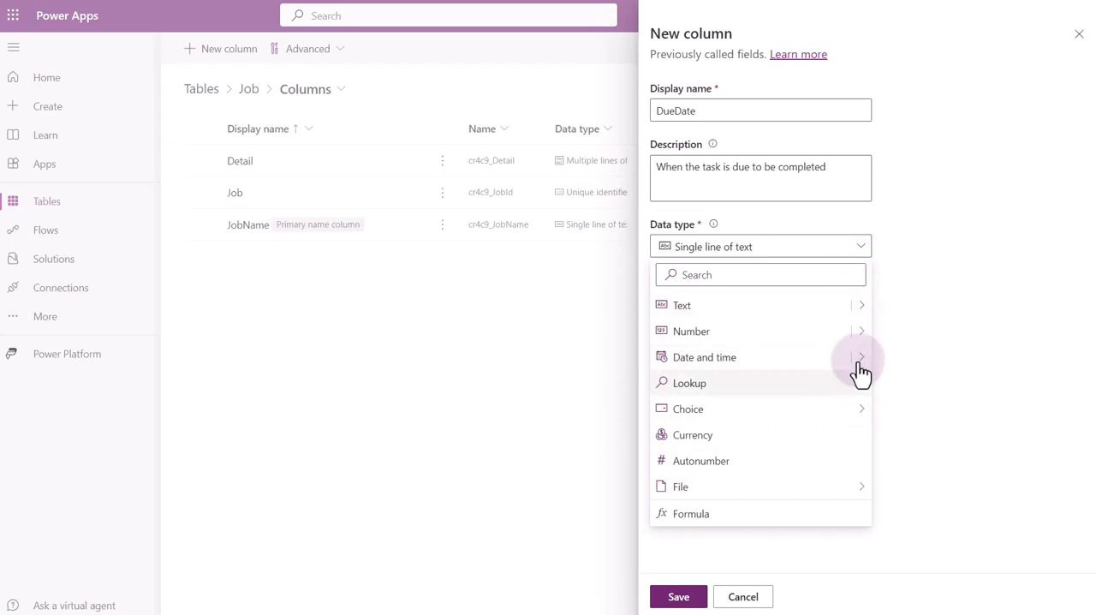
{"action": "mouse_move", "coordinate": [858, 369]}
{"action": "left_click", "coordinate": [918, 360]}
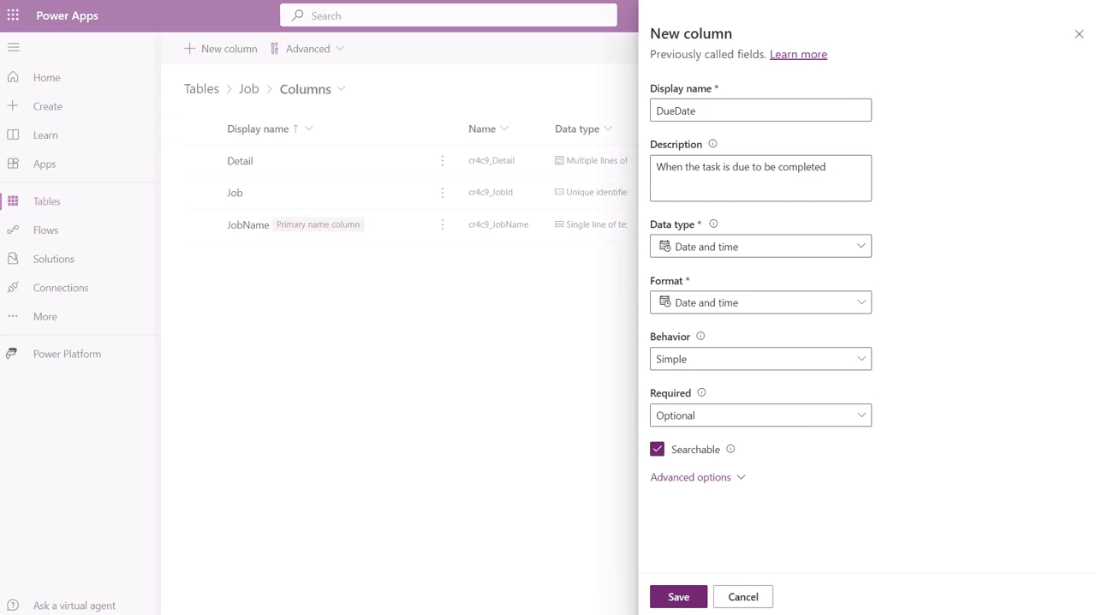
{"action": "left_click", "coordinate": [677, 597]}
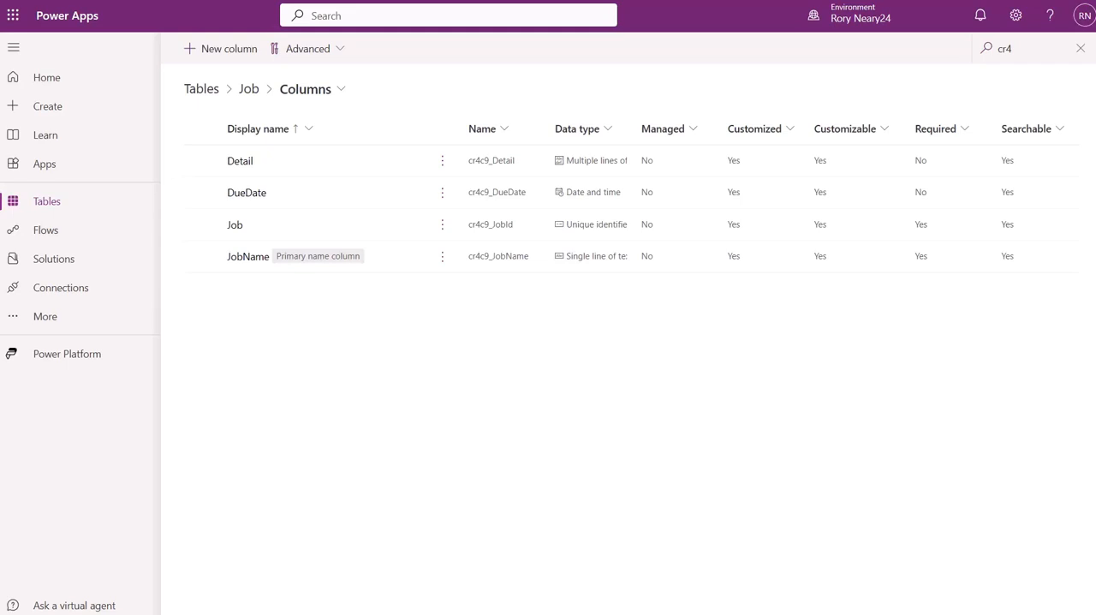
Add a Completion DateTime column described as "The date and time the job was completed", with the Date and time data type.
{"action": "left_click", "coordinate": [221, 52]}
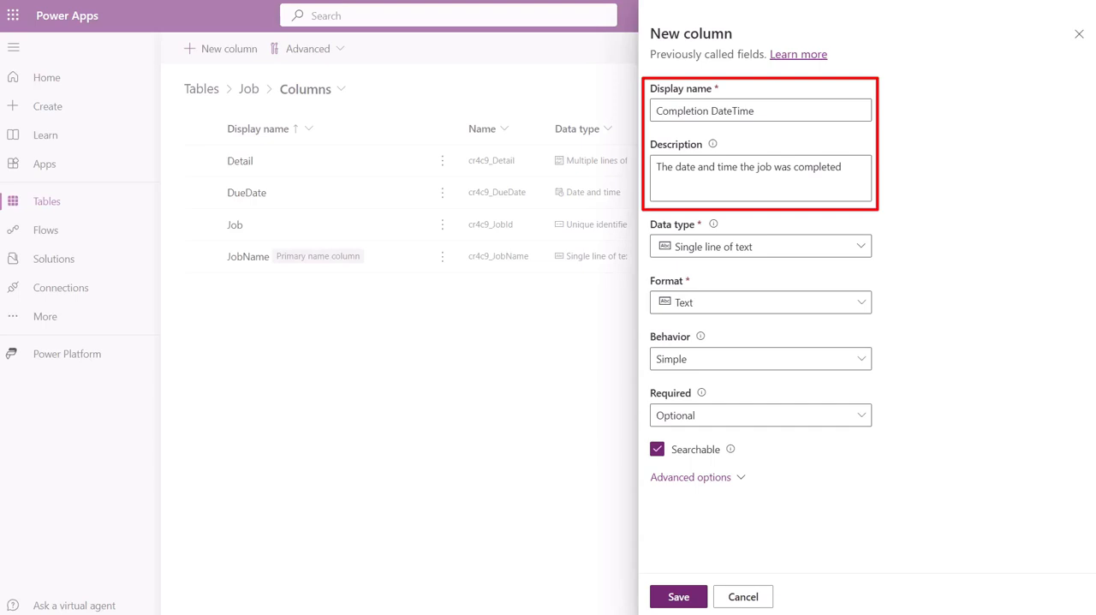
{"action": "left_click", "coordinate": [829, 252]}
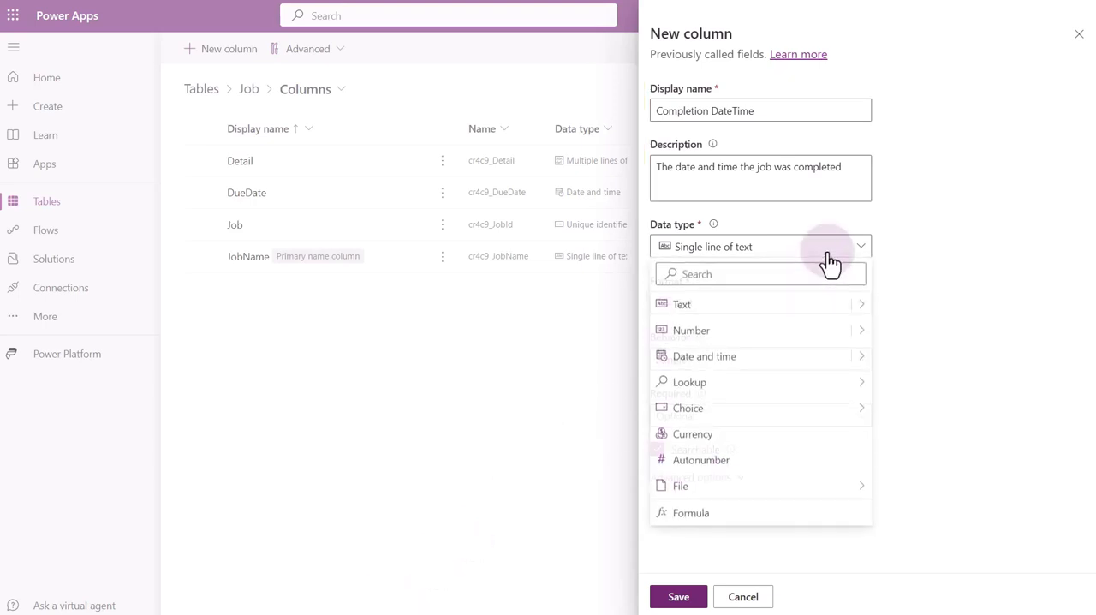
{"action": "left_click", "coordinate": [856, 359]}
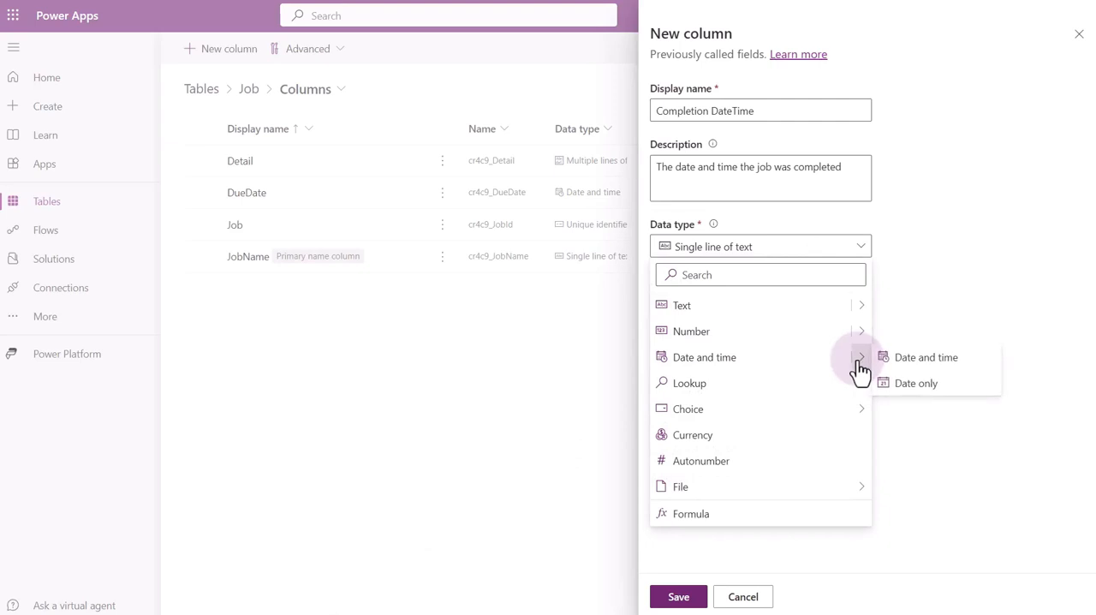
{"action": "left_click", "coordinate": [904, 367]}
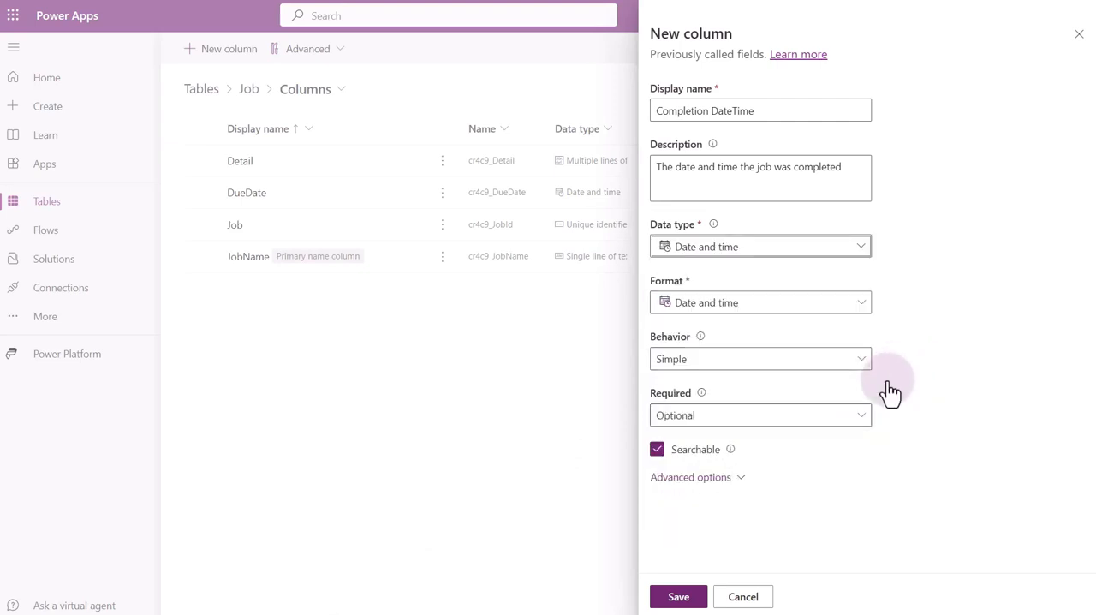
{"action": "left_click", "coordinate": [681, 601]}
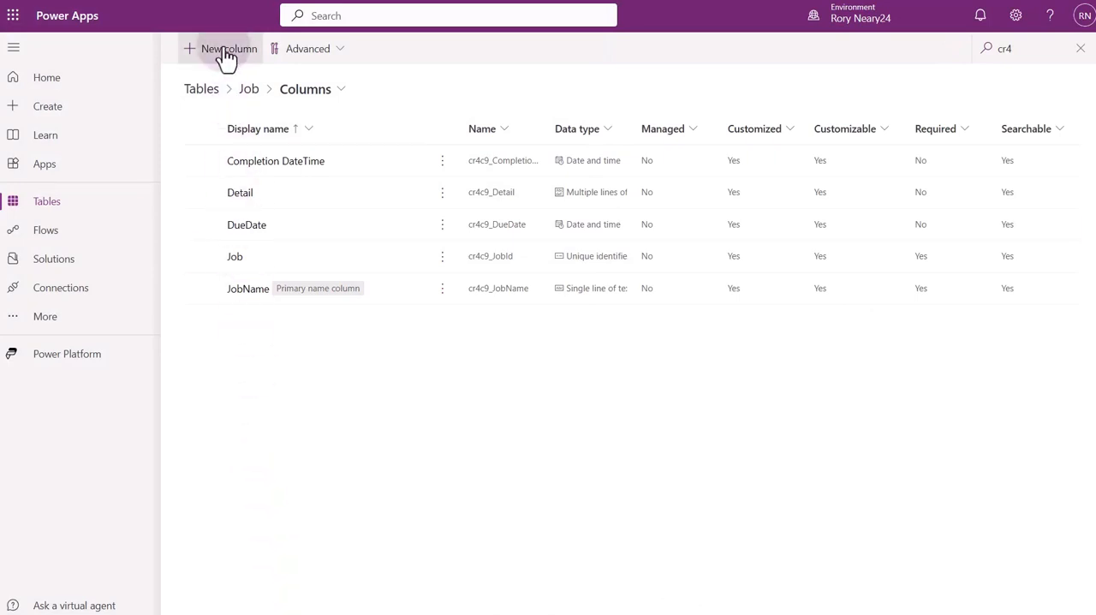
Add an isComplete column described as "A yes no column indicating whether or not the task has been completed", with the Yes/no data type.
{"action": "left_click", "coordinate": [224, 51]}
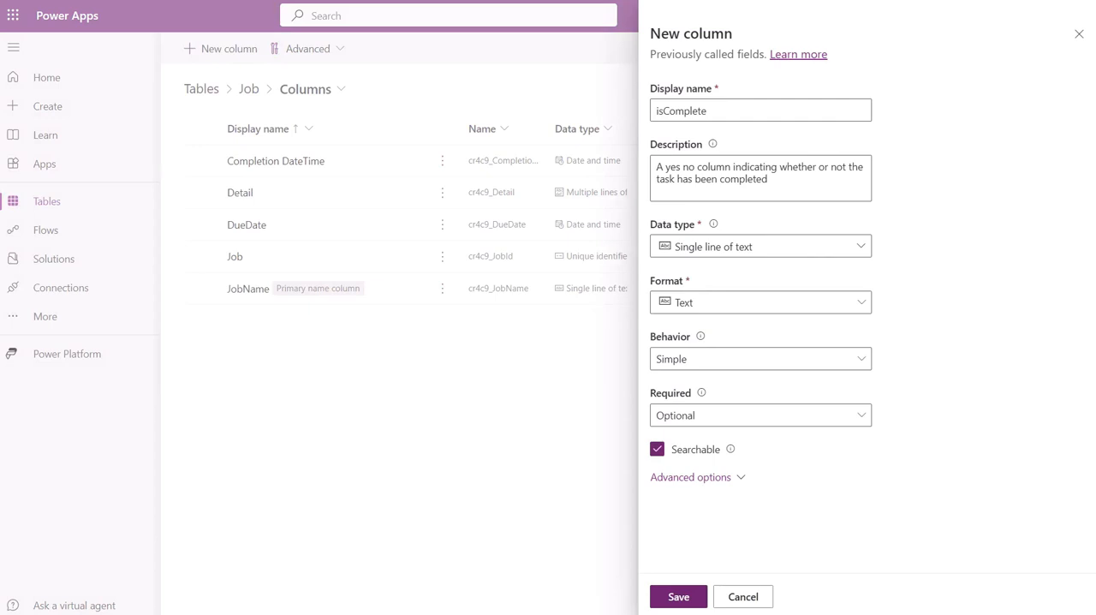
{"action": "left_click", "coordinate": [859, 253]}
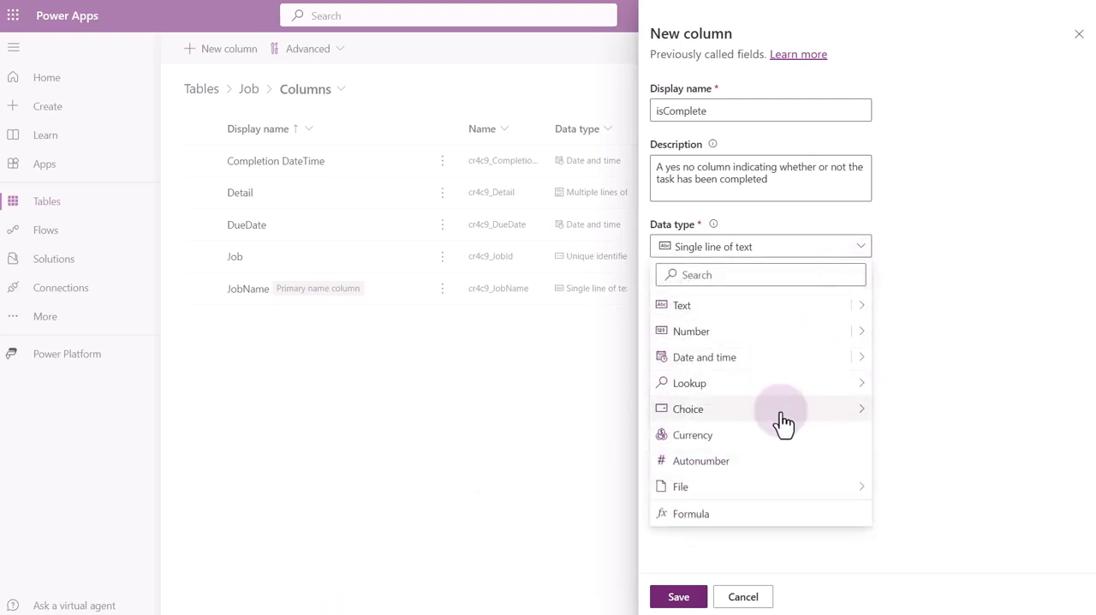
{"action": "mouse_move", "coordinate": [809, 412]}
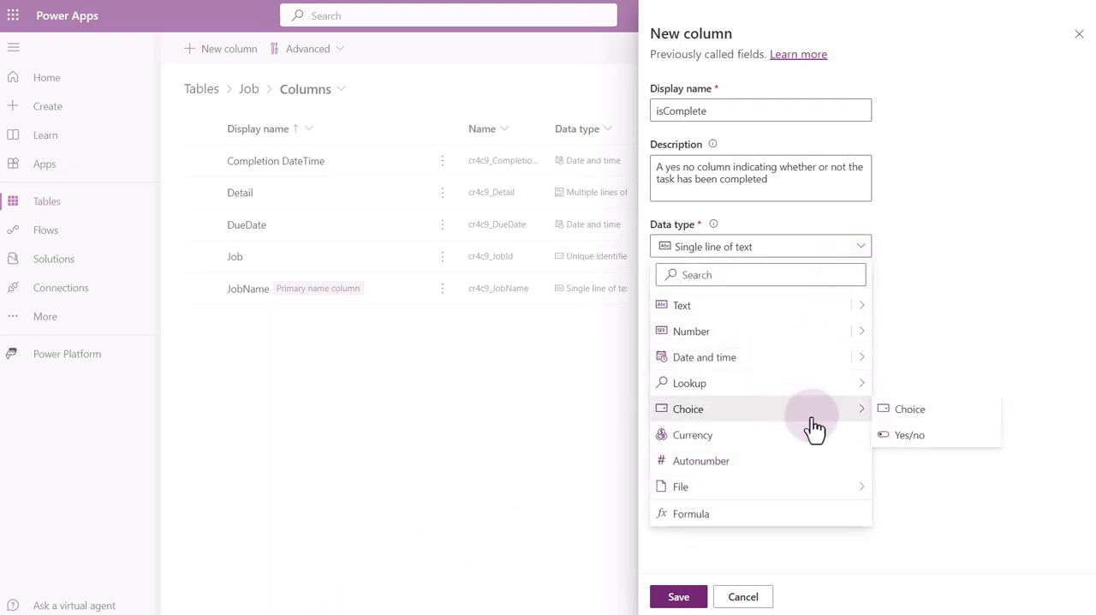
{"action": "left_click", "coordinate": [909, 435]}
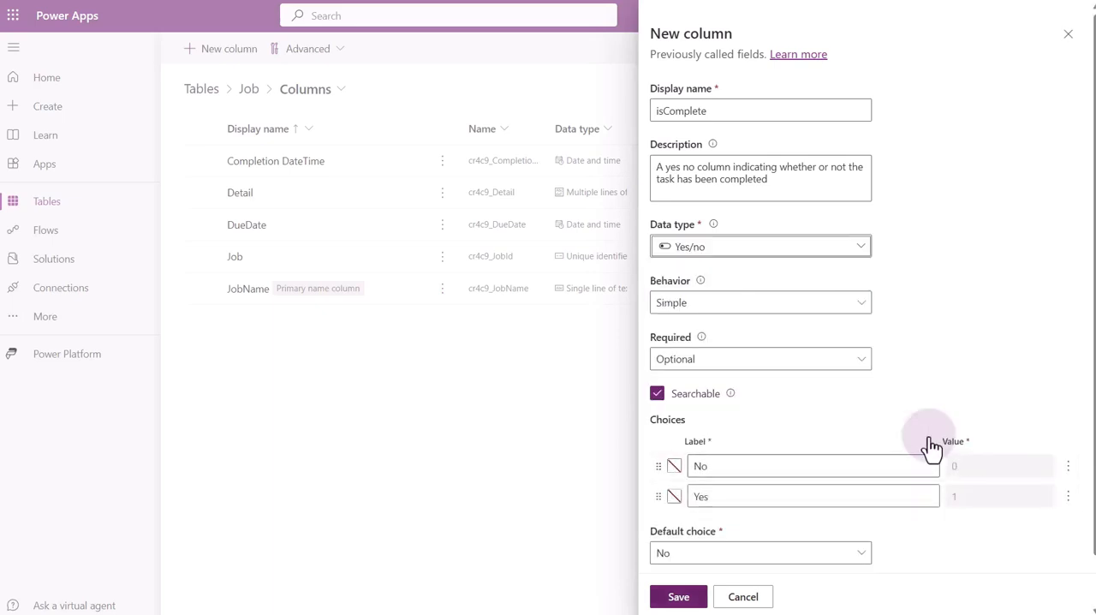
{"action": "scroll", "coordinate": [931, 445], "scroll_direction": "down", "scroll_amount": 2}
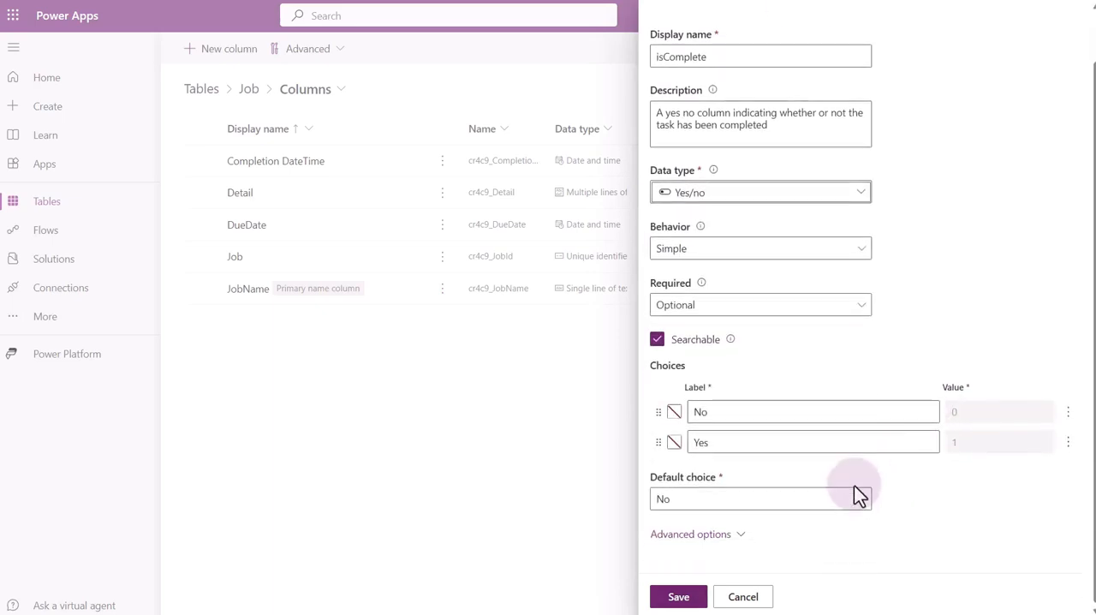
{"action": "left_click", "coordinate": [680, 597]}
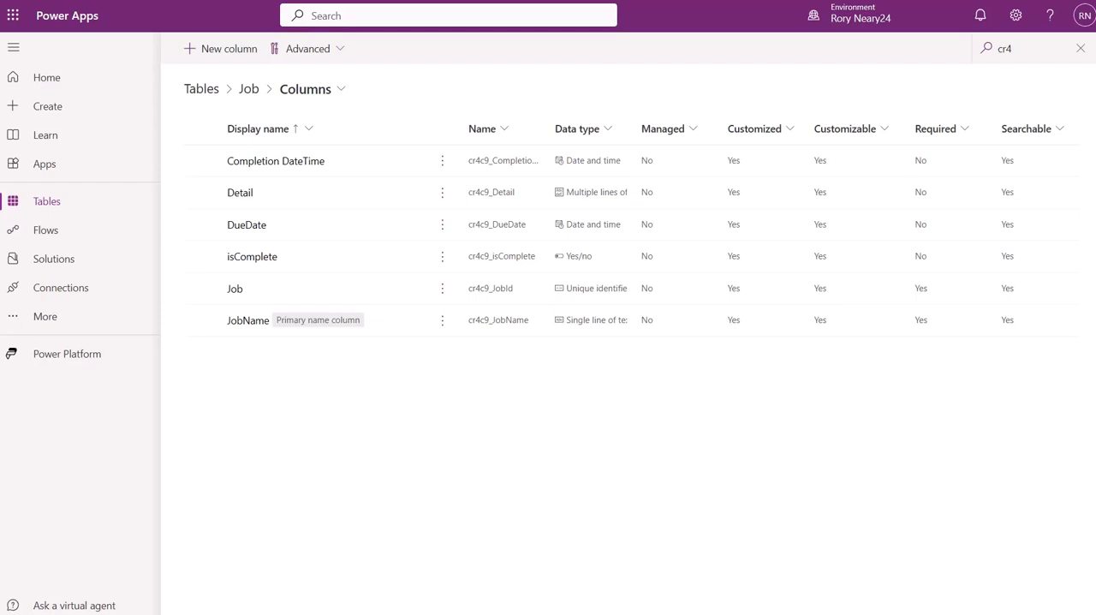
Open the Job table's Active Jobs view and add the DueDate, isComplete and Completion DateTime columns to it.
{"action": "left_click", "coordinate": [250, 91]}
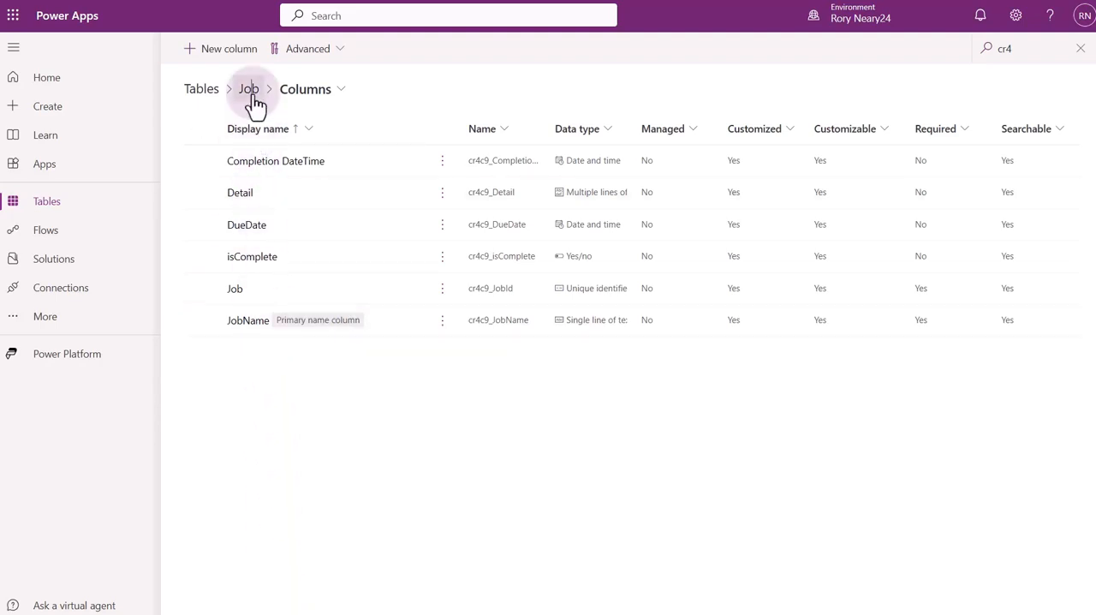
{"action": "left_click", "coordinate": [785, 195]}
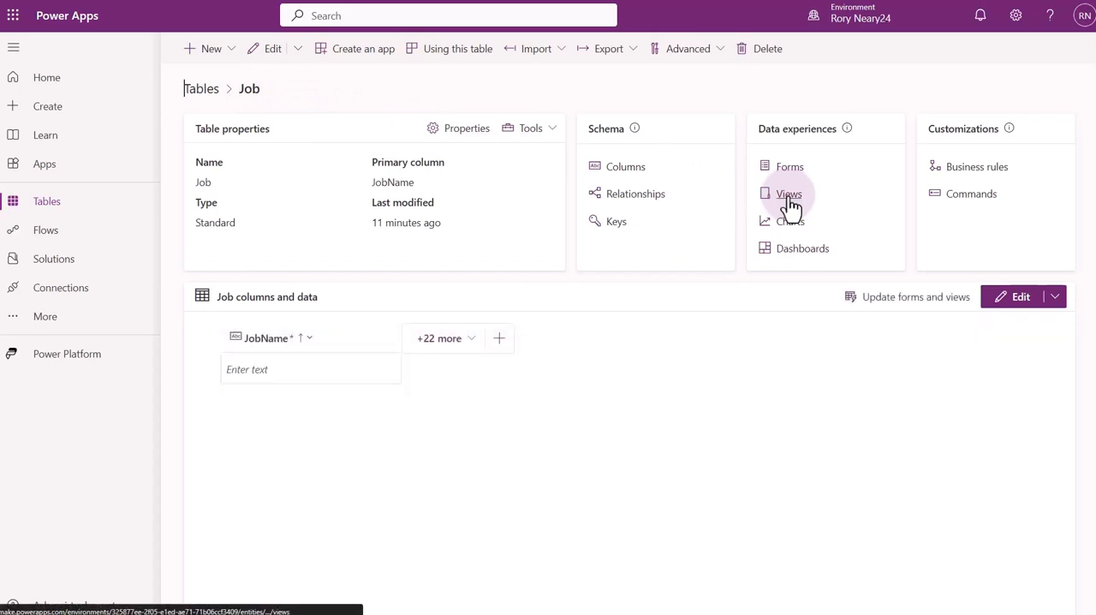
{"action": "left_click", "coordinate": [788, 194]}
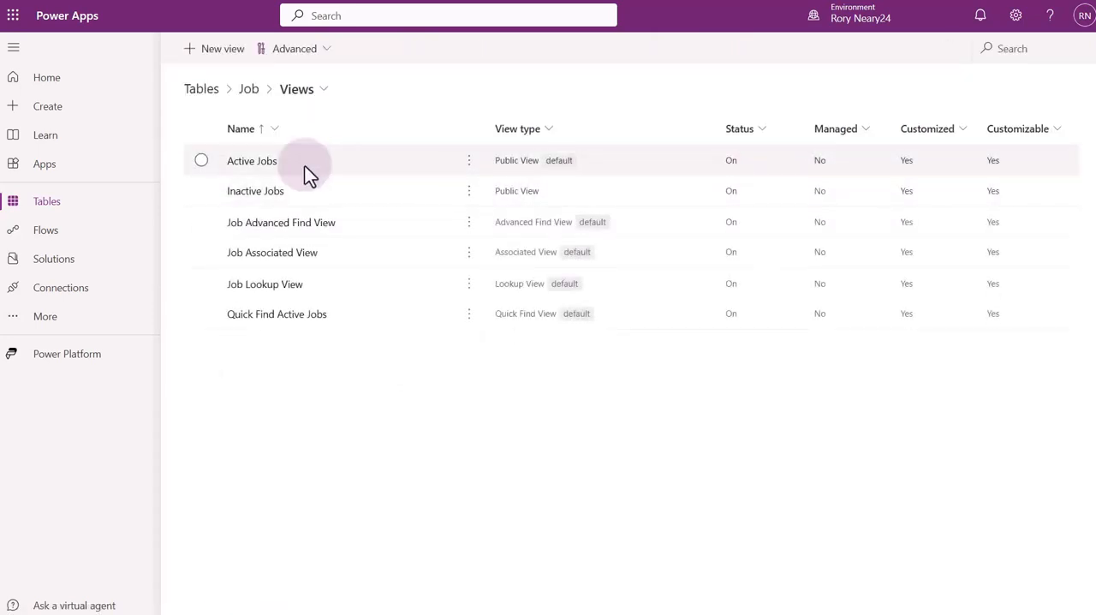
{"action": "left_click", "coordinate": [249, 163]}
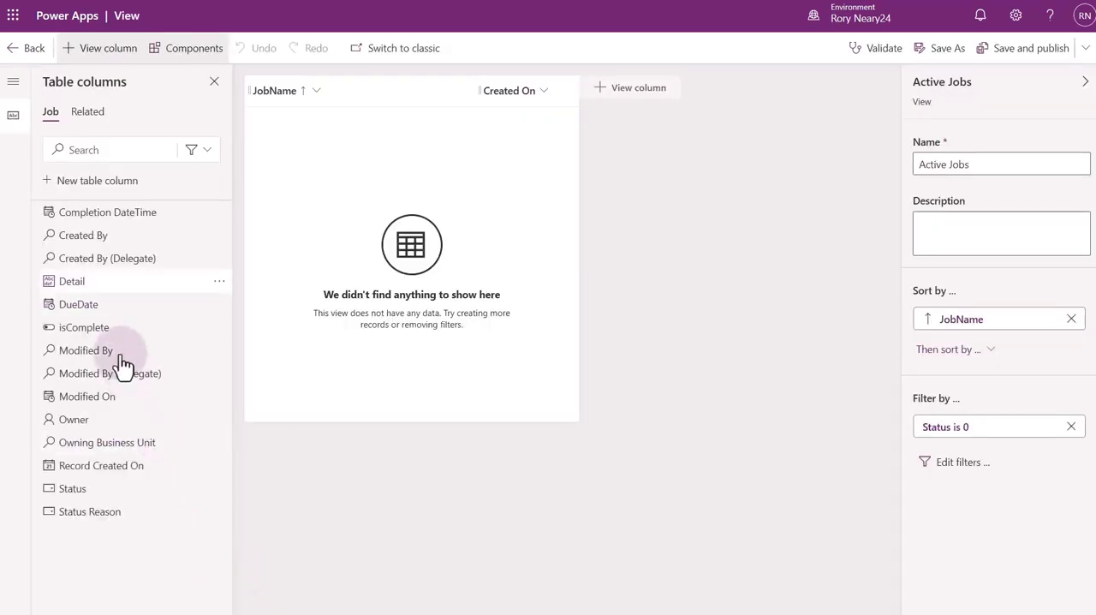
{"action": "left_click", "coordinate": [99, 306]}
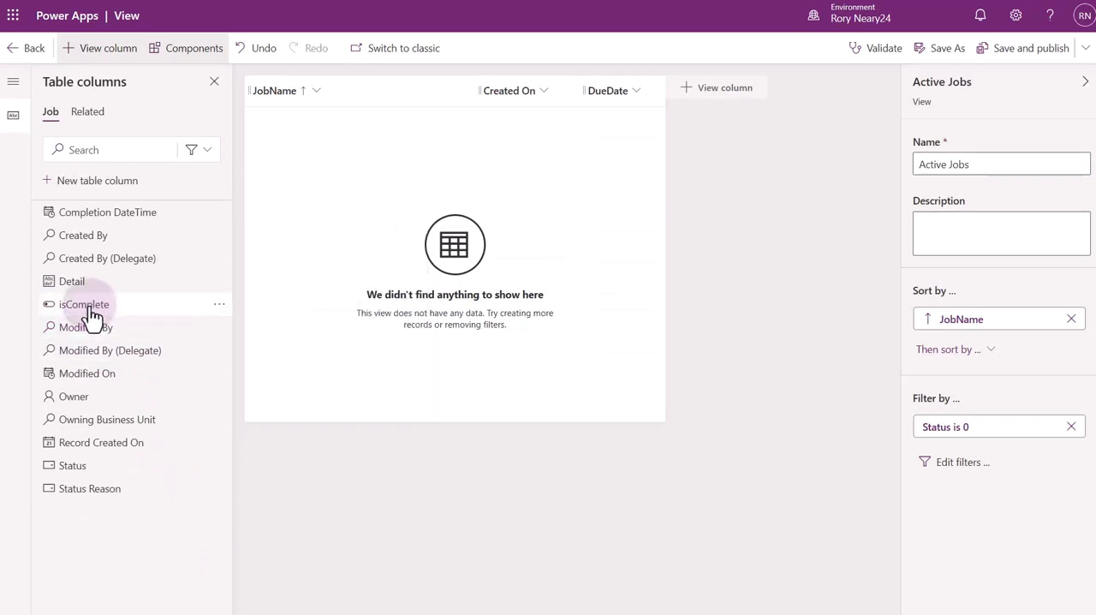
{"action": "left_click", "coordinate": [91, 308]}
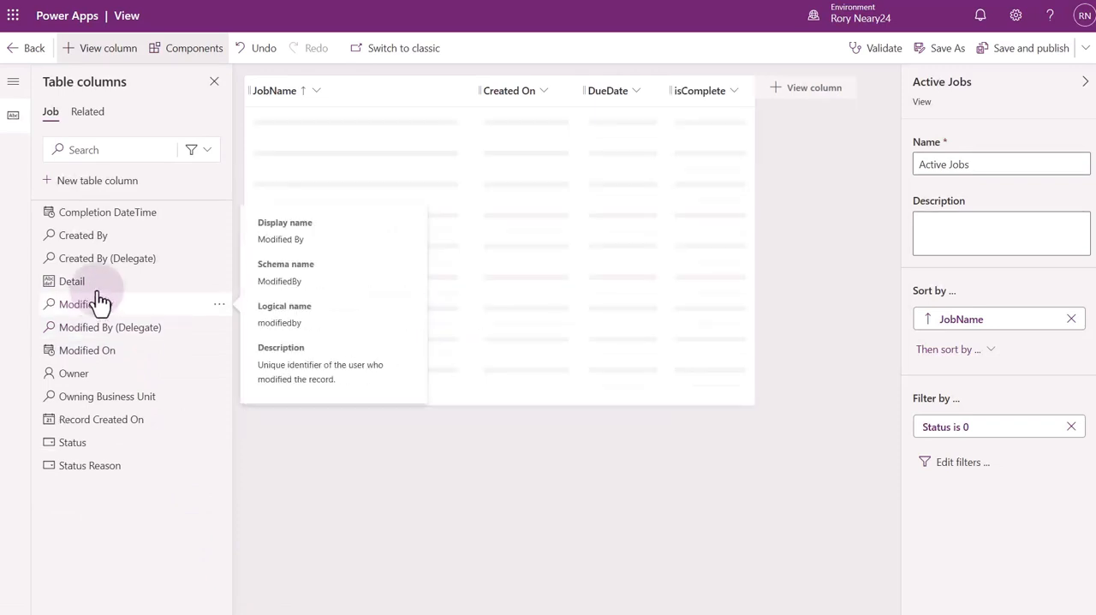
{"action": "left_click", "coordinate": [137, 216]}
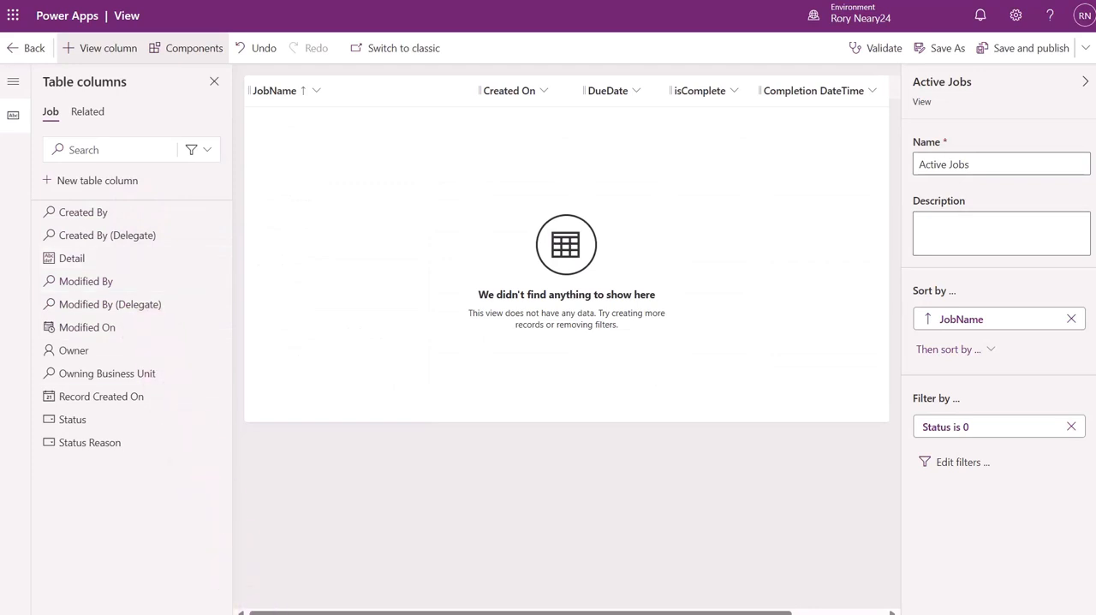
Sort the Active Jobs view by DueDate from older to newer, then save and publish it and return to the views list.
{"action": "left_click", "coordinate": [632, 94]}
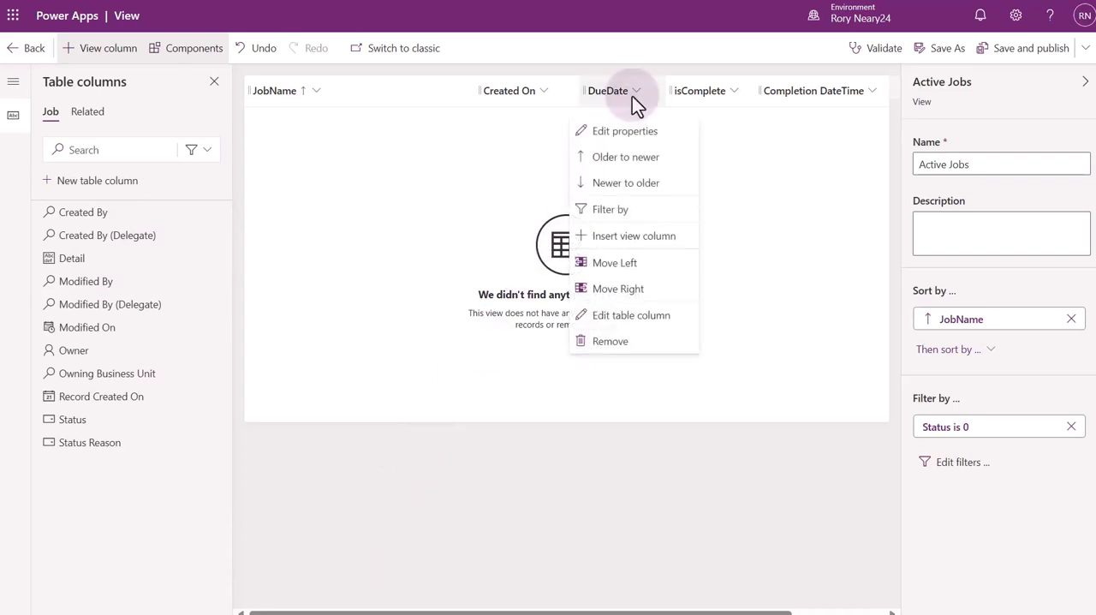
{"action": "left_click", "coordinate": [630, 159]}
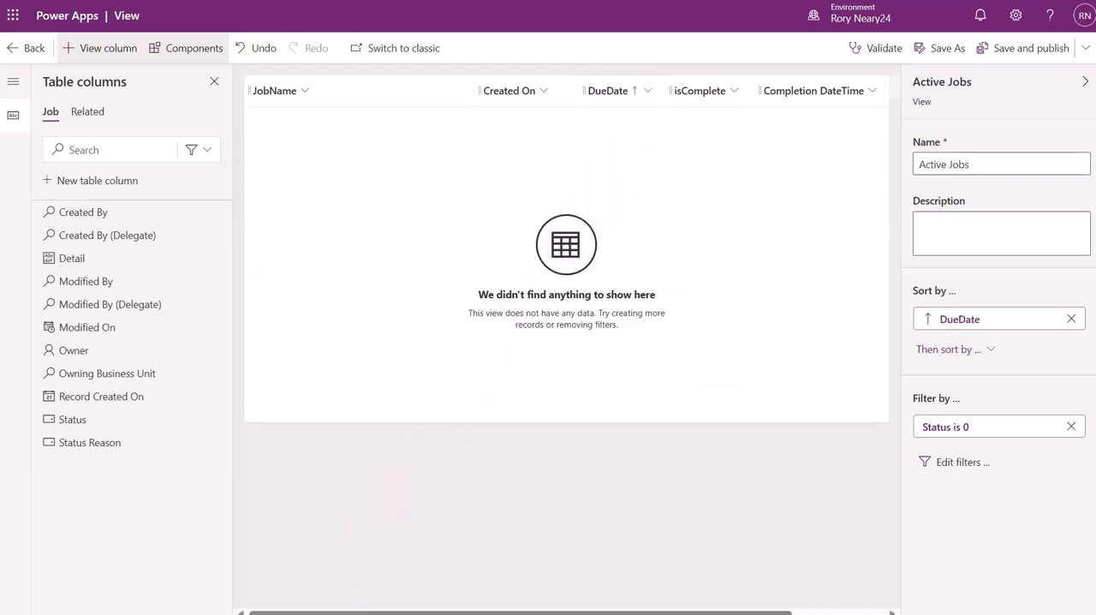
{"action": "left_click", "coordinate": [1014, 53]}
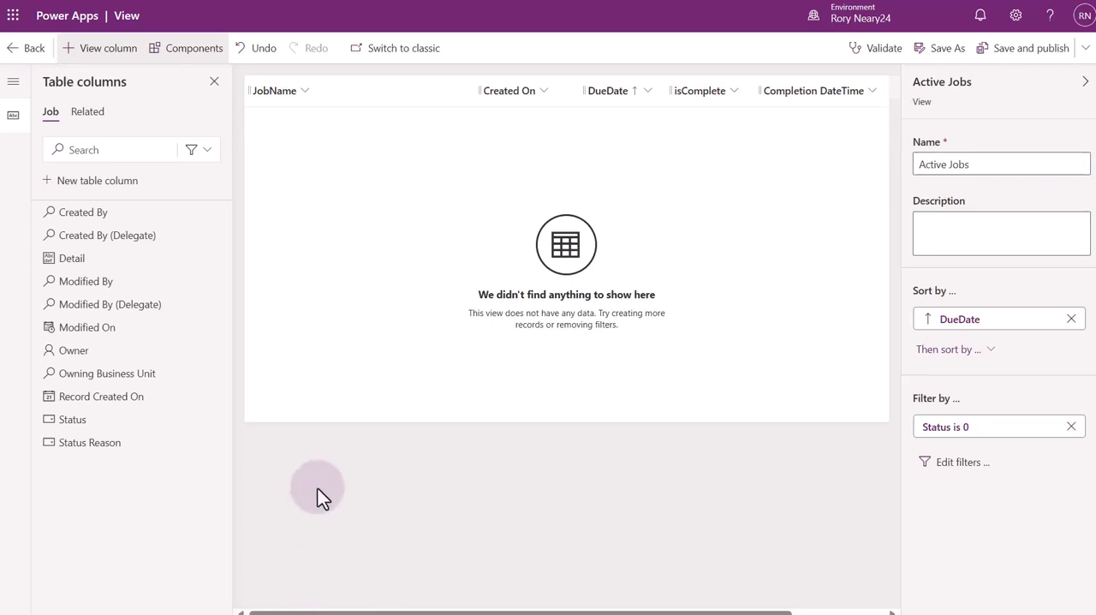
{"action": "left_click", "coordinate": [28, 48]}
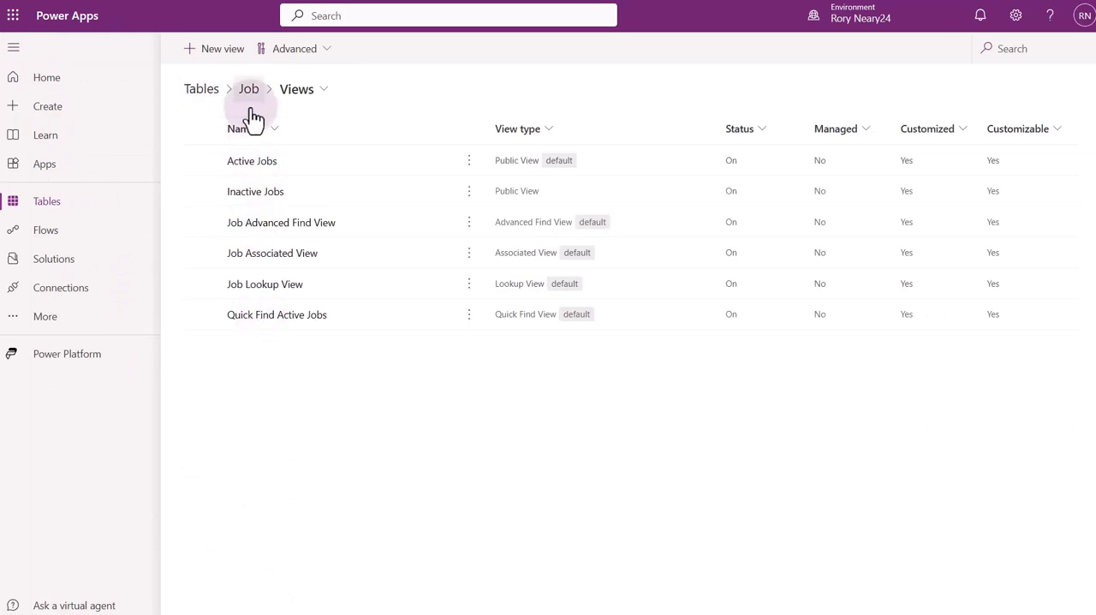
Open the Job table's main Information form and move the Owner field into the form header.
{"action": "left_click", "coordinate": [249, 90]}
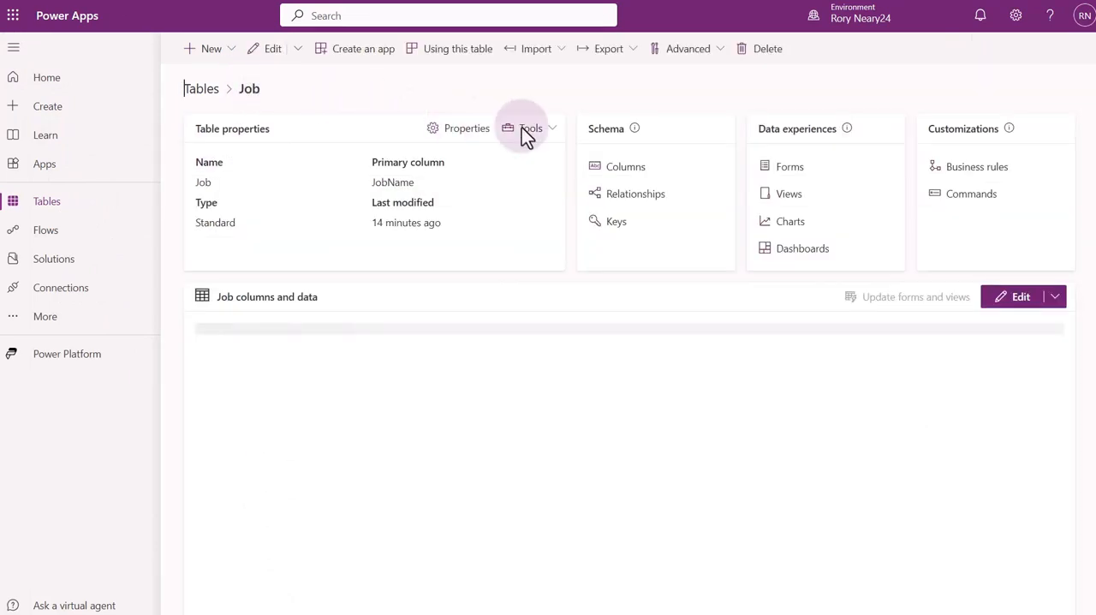
{"action": "left_click", "coordinate": [788, 169]}
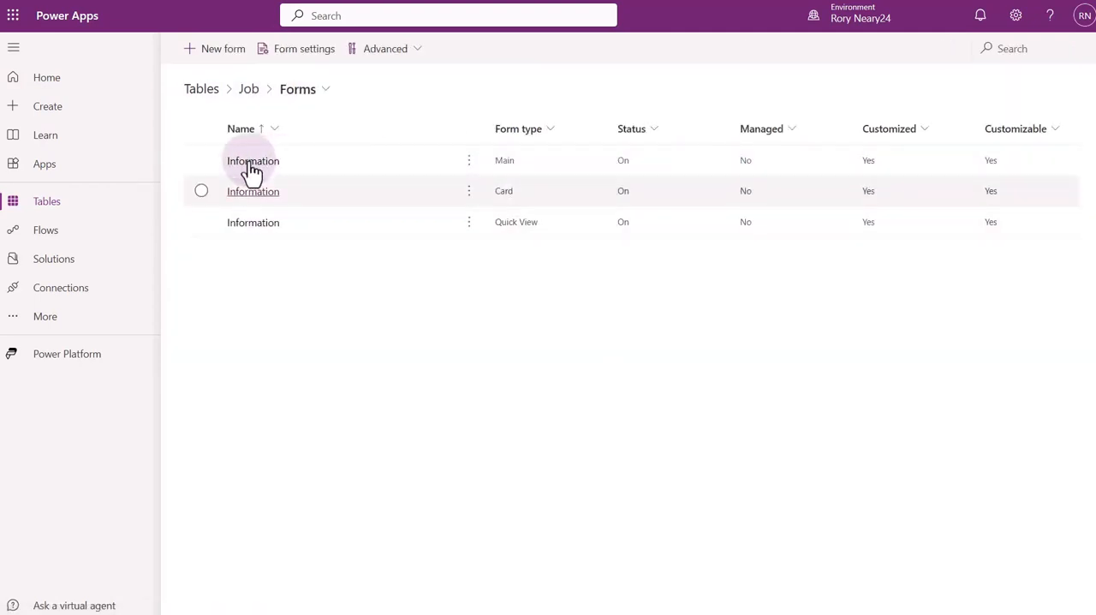
{"action": "left_click", "coordinate": [252, 163]}
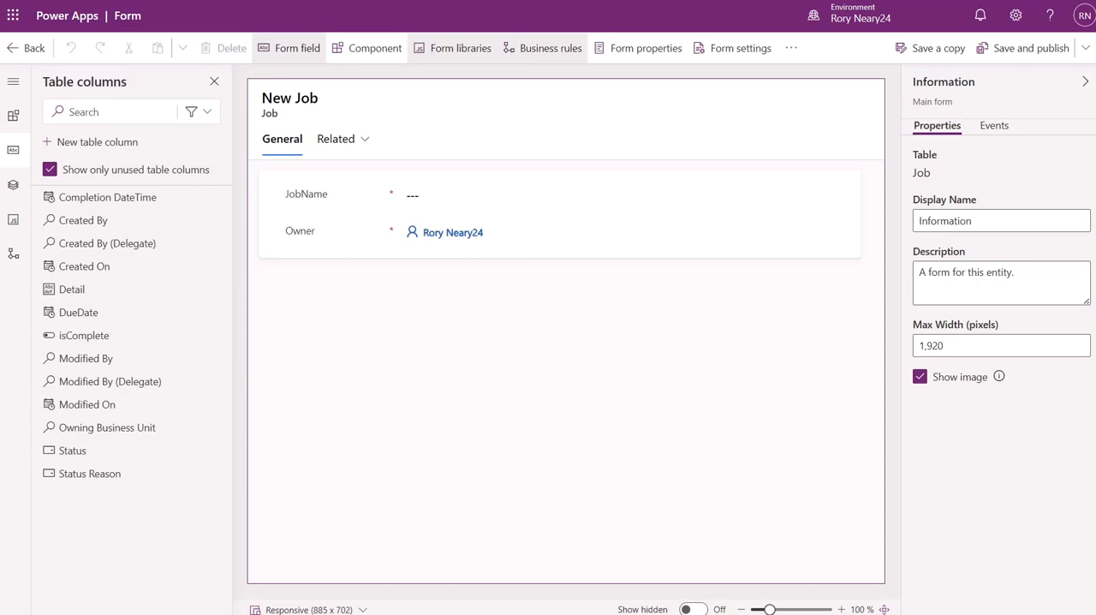
{"action": "left_click_drag", "start_coordinate": [320, 239], "coordinate": [778, 113]}
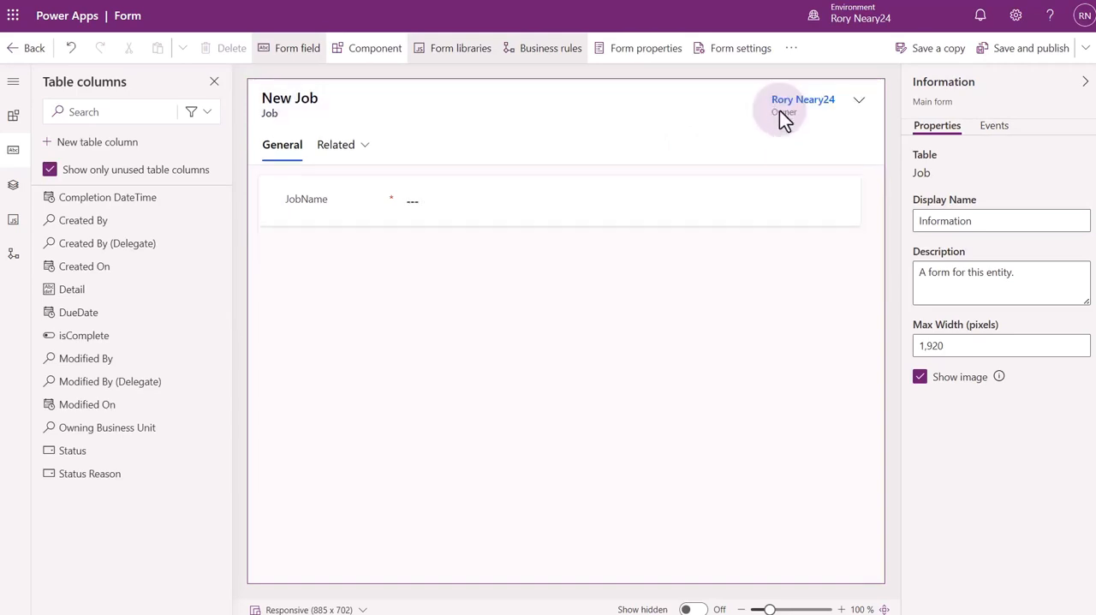
Add DueDate, isComplete and Completion DateTime below JobName on the form, and insert Detail between JobName and DueDate.
{"action": "left_click_drag", "start_coordinate": [72, 312], "coordinate": [333, 215]}
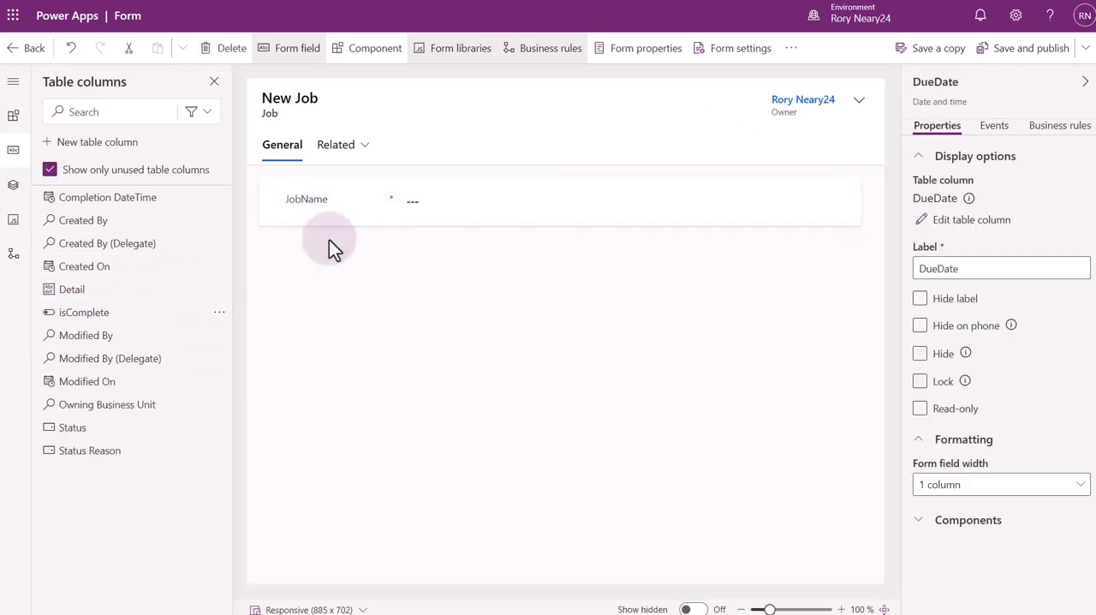
{"action": "left_click", "coordinate": [86, 314]}
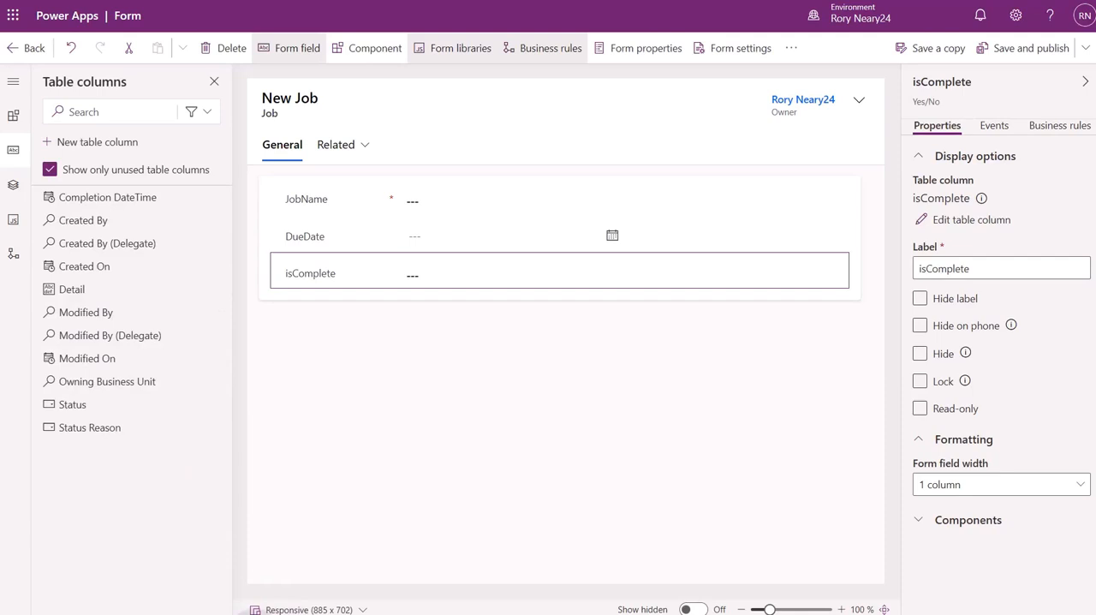
{"action": "left_click", "coordinate": [87, 201]}
{"action": "left_click", "coordinate": [367, 530]}
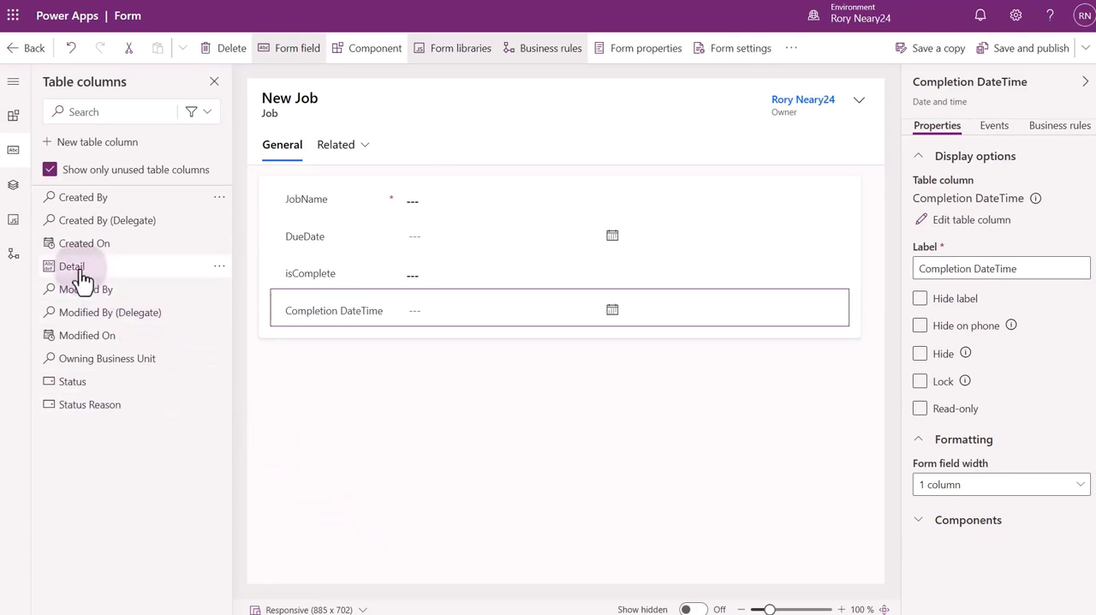
{"action": "mouse_move", "coordinate": [81, 276]}
{"action": "left_click_drag", "start_coordinate": [80, 276], "coordinate": [345, 232]}
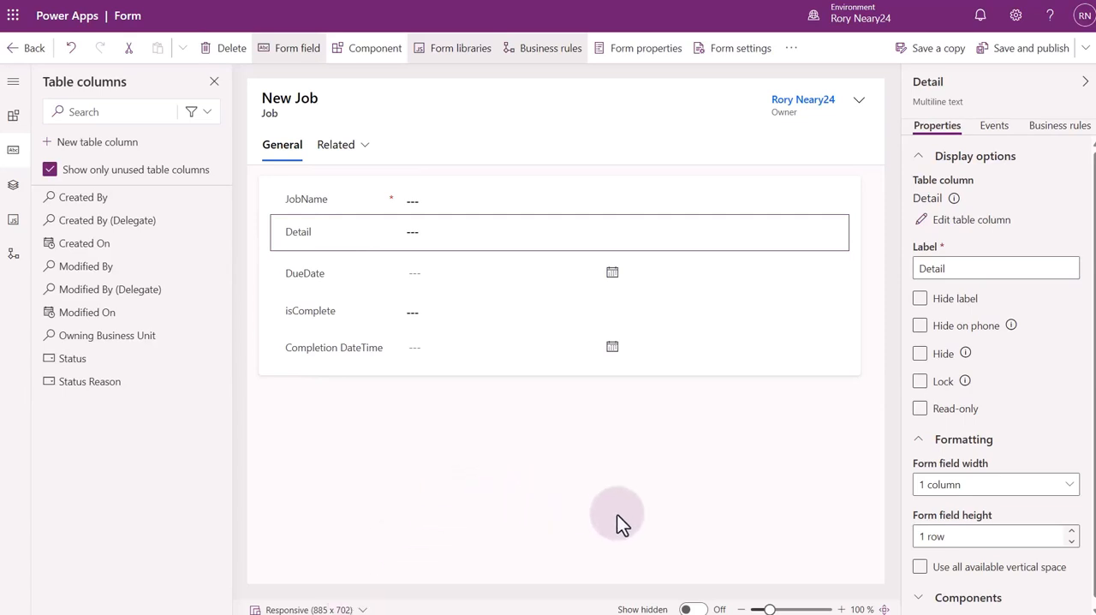
Make the Detail field use all available vertical space, save and publish the form, and return to the Job table's overview.
{"action": "left_click", "coordinate": [919, 567]}
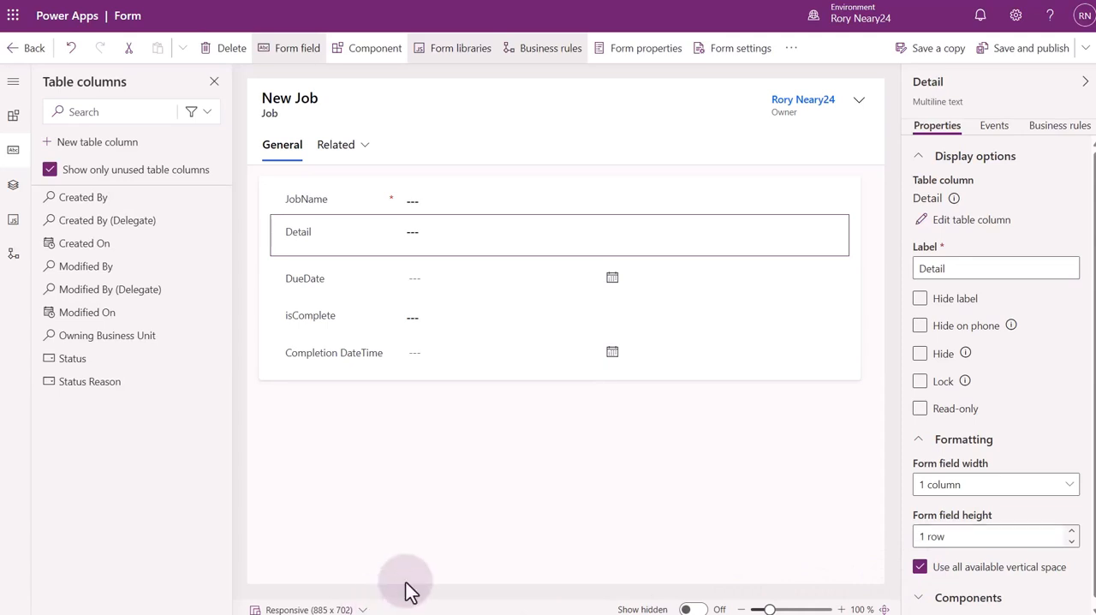
{"action": "left_click", "coordinate": [1023, 51]}
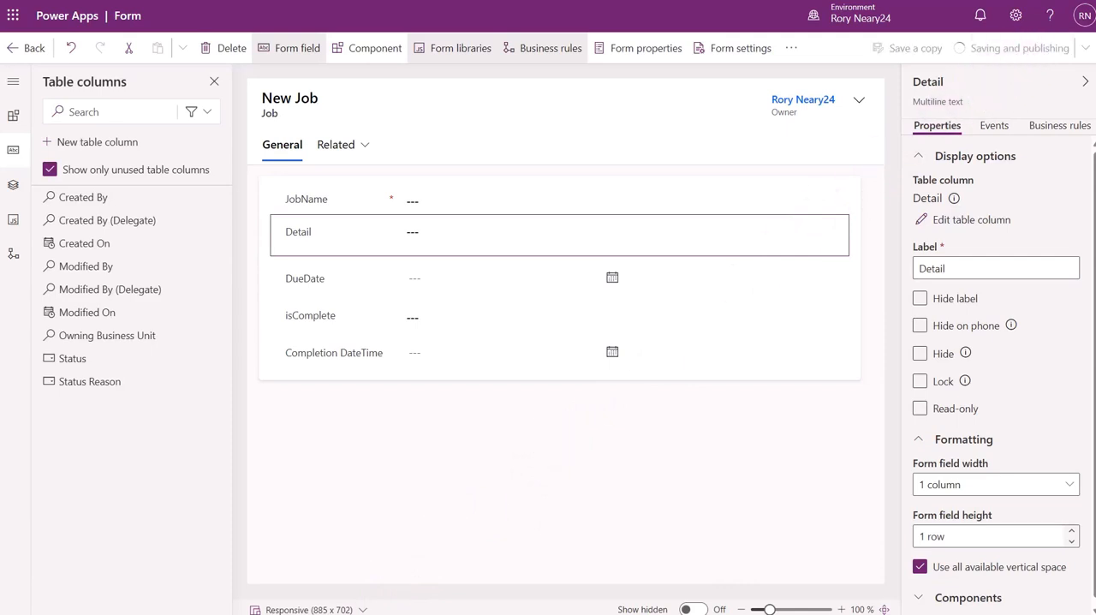
{"action": "left_click", "coordinate": [31, 48]}
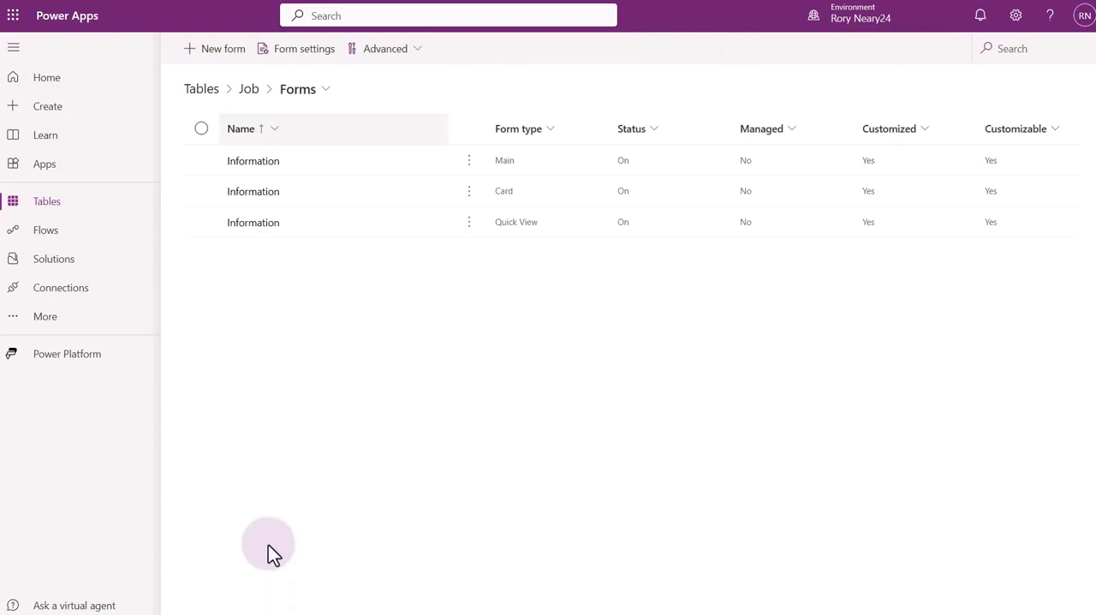
{"action": "left_click", "coordinate": [247, 91]}
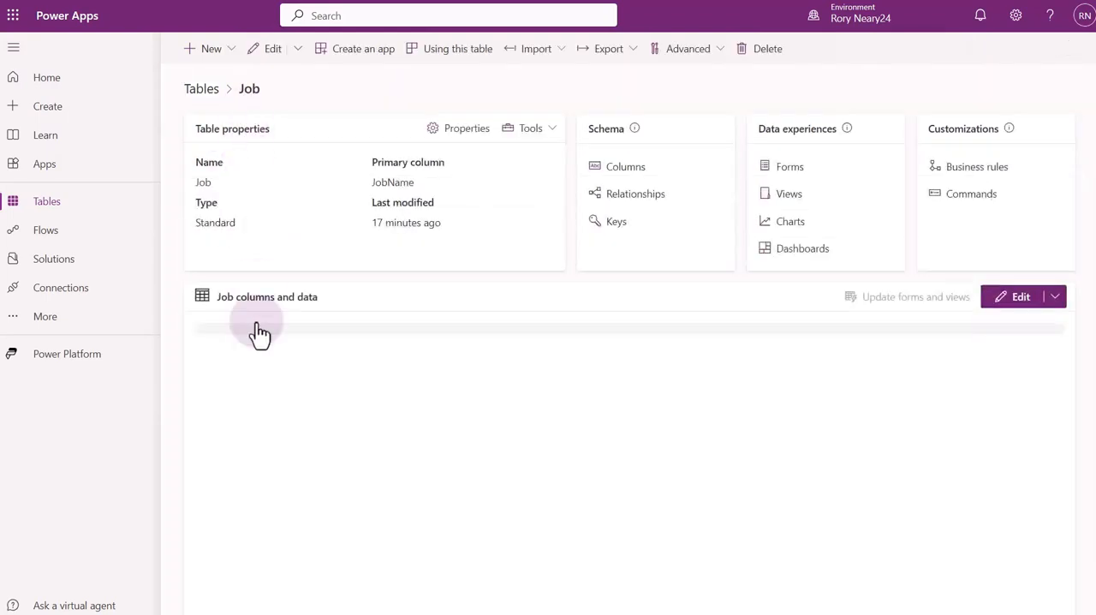